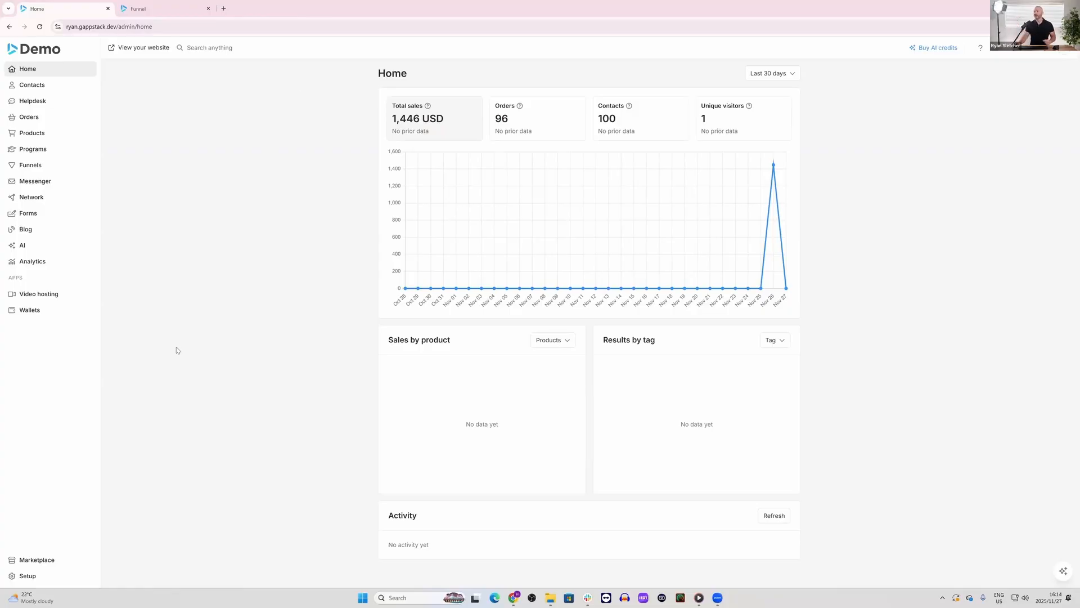
# Step: Open the website in the page editor, check its available languages, and return to the admin area
pyautogui.click(144, 49)
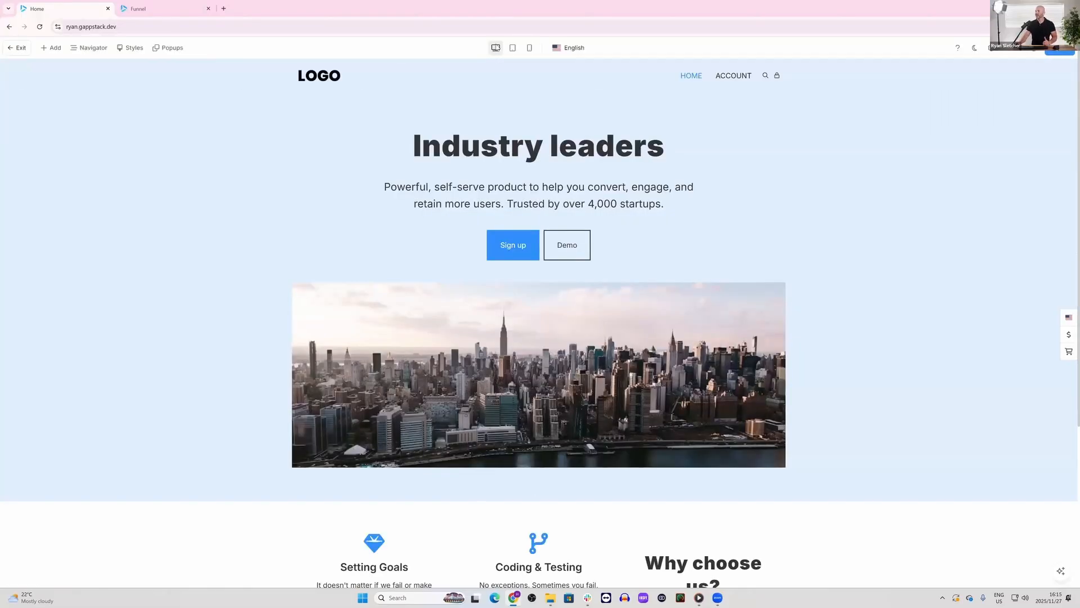
pyautogui.click(571, 51)
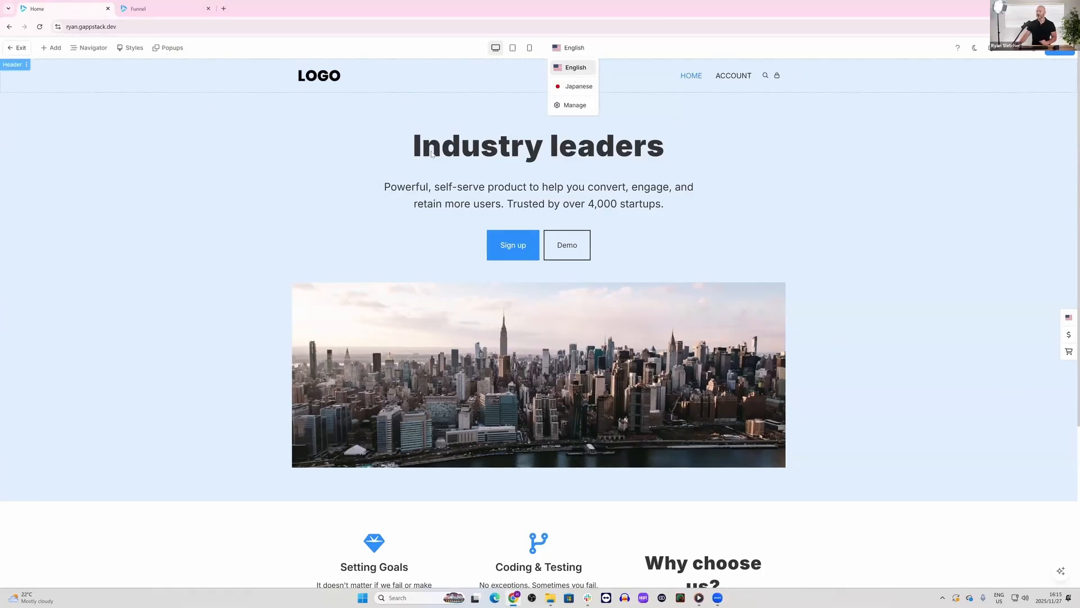
pyautogui.click(18, 50)
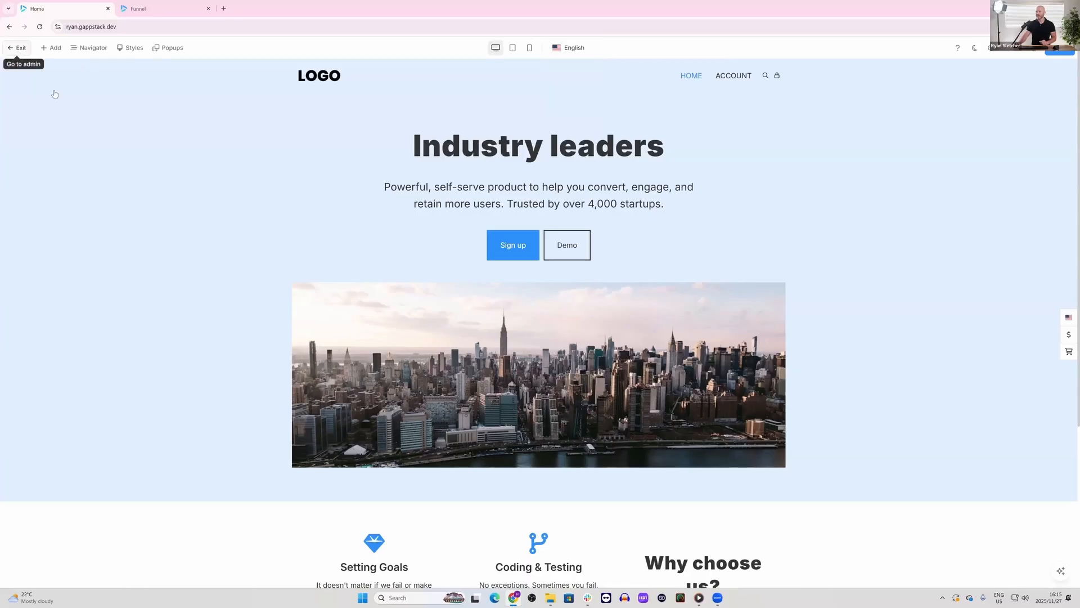
# Step: Add Spanish (es-PR) as a language in the system's language setup and save it
pyautogui.click(39, 577)
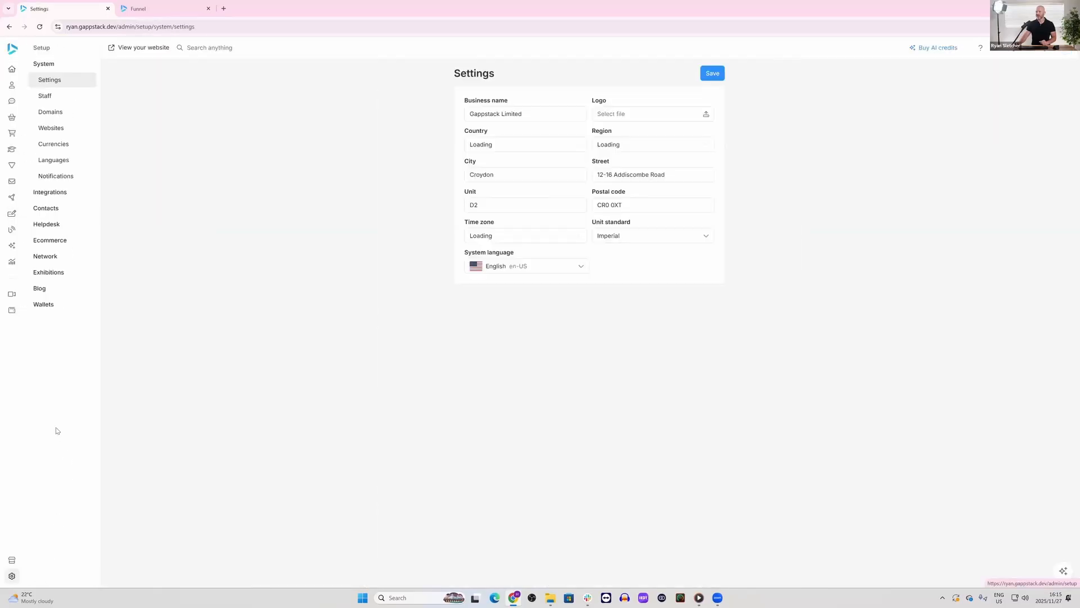
pyautogui.click(64, 167)
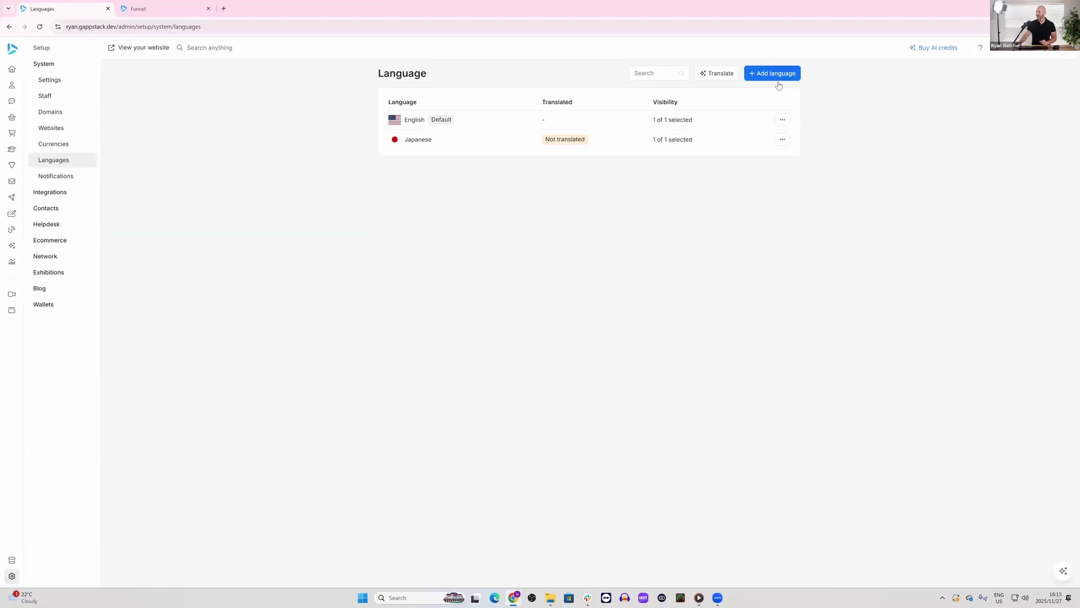
pyautogui.click(775, 73)
pyautogui.click(549, 319)
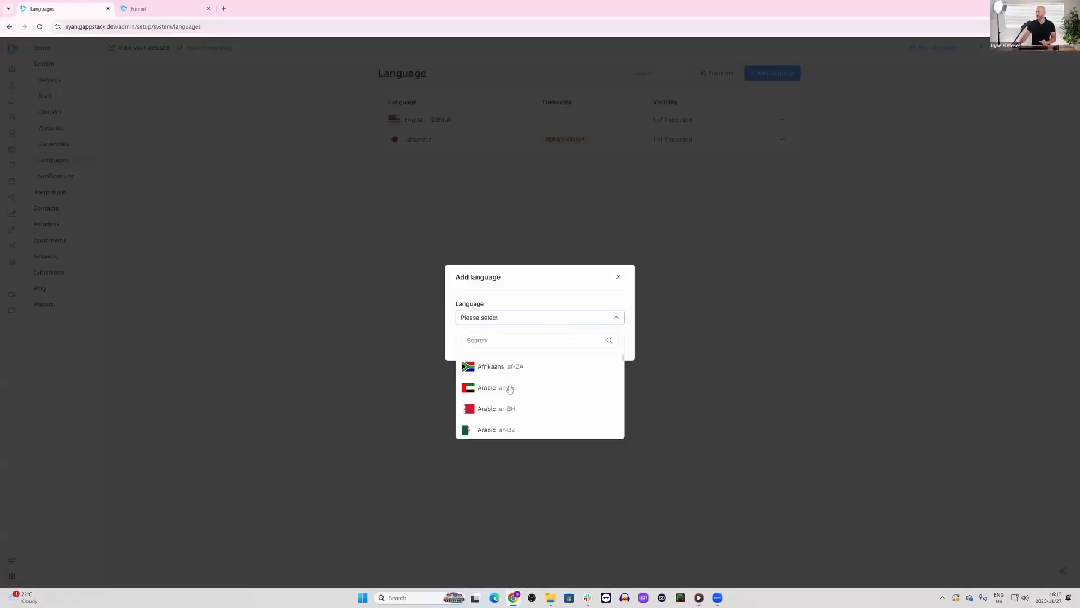
pyautogui.scroll(-1, 515, 376)
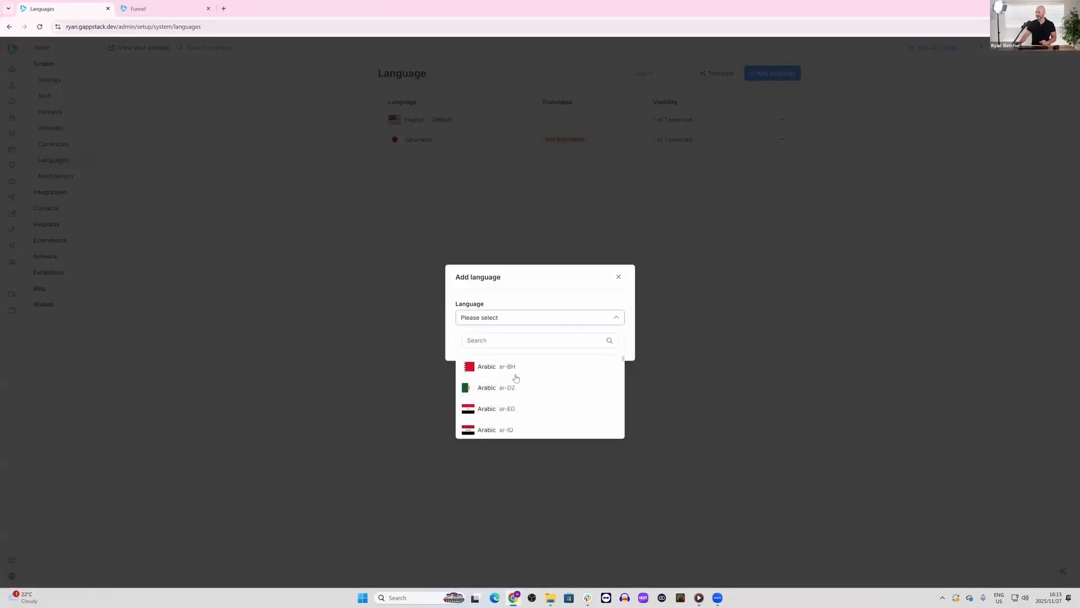
pyautogui.scroll(-6, 515, 378)
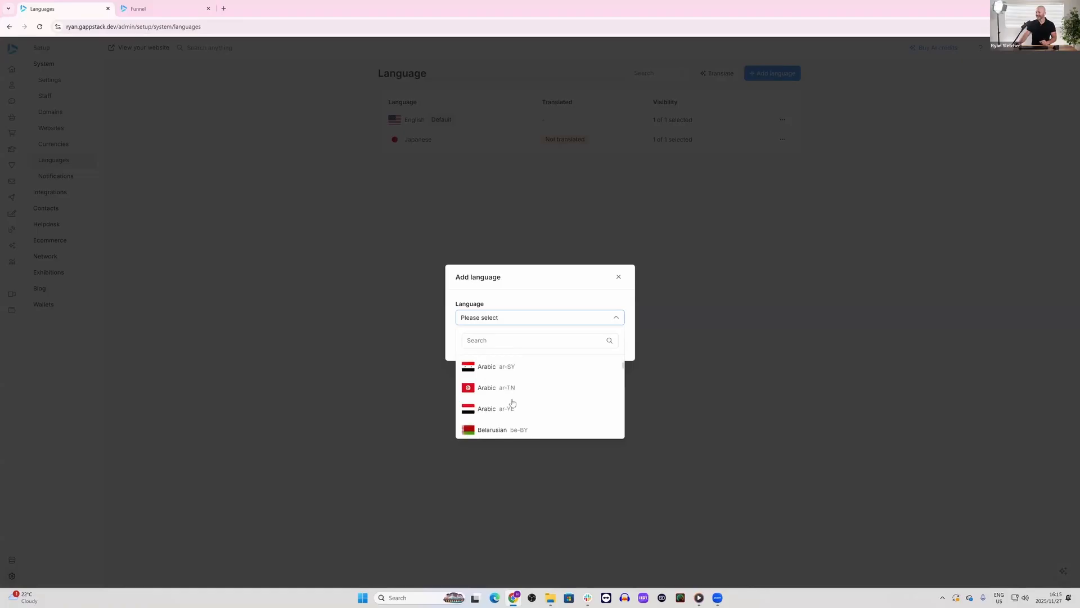
pyautogui.scroll(-10, 513, 403)
pyautogui.scroll(-6, 504, 409)
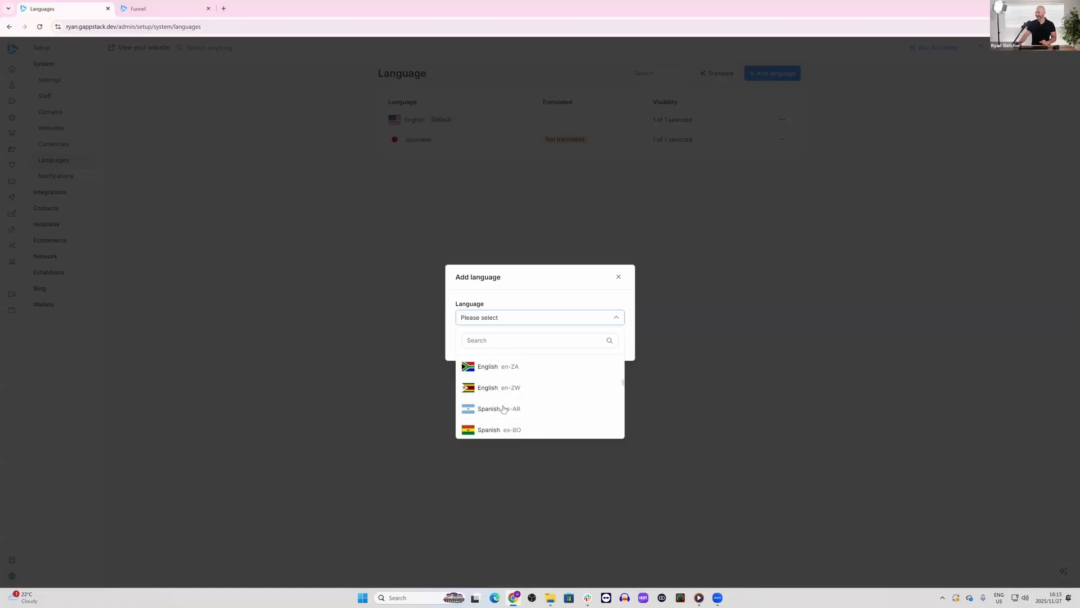
pyautogui.scroll(-7, 504, 409)
pyautogui.click(502, 371)
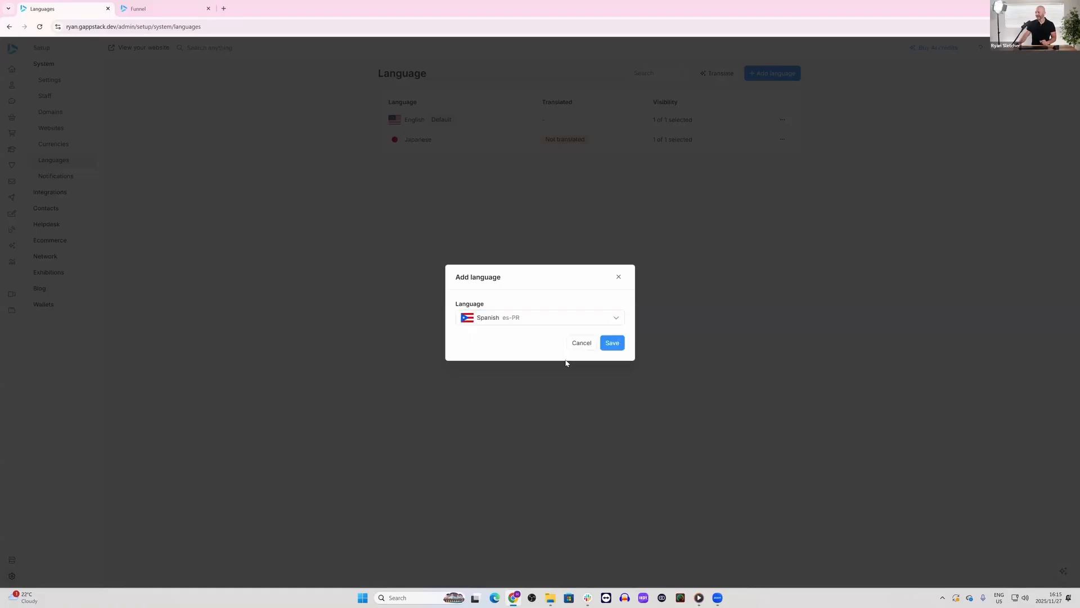
pyautogui.click(612, 342)
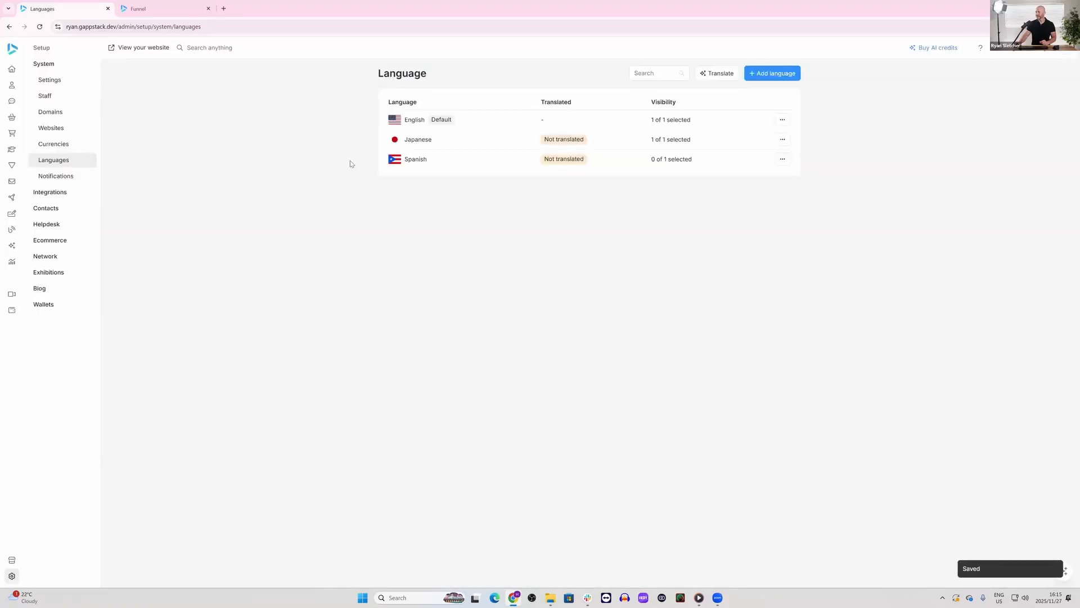
# Step: Open the website editor, check the list of page languages, and look over the English home page
pyautogui.click(144, 48)
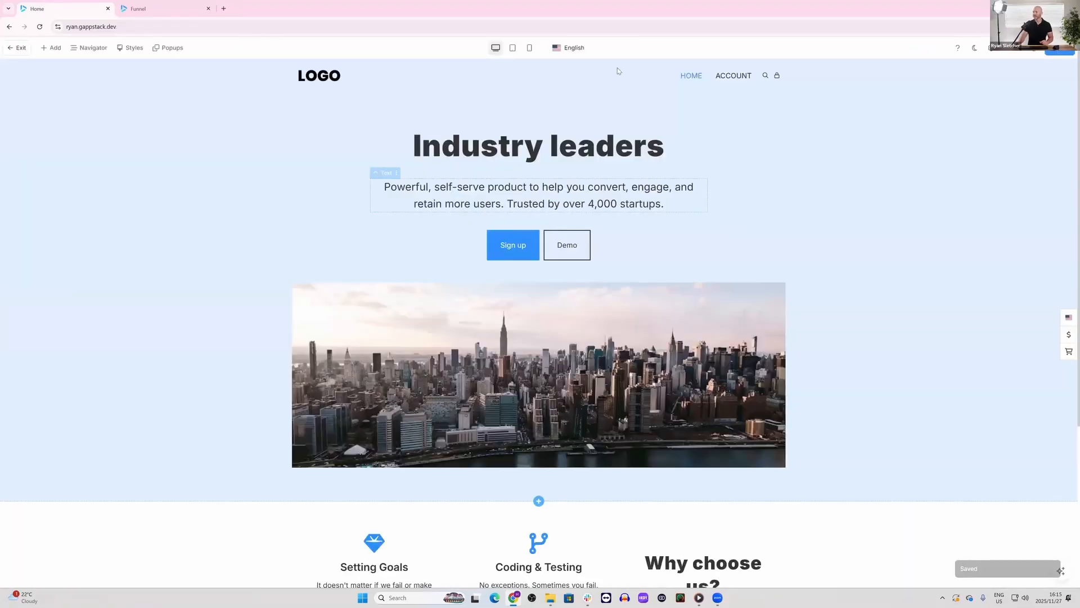
pyautogui.click(598, 44)
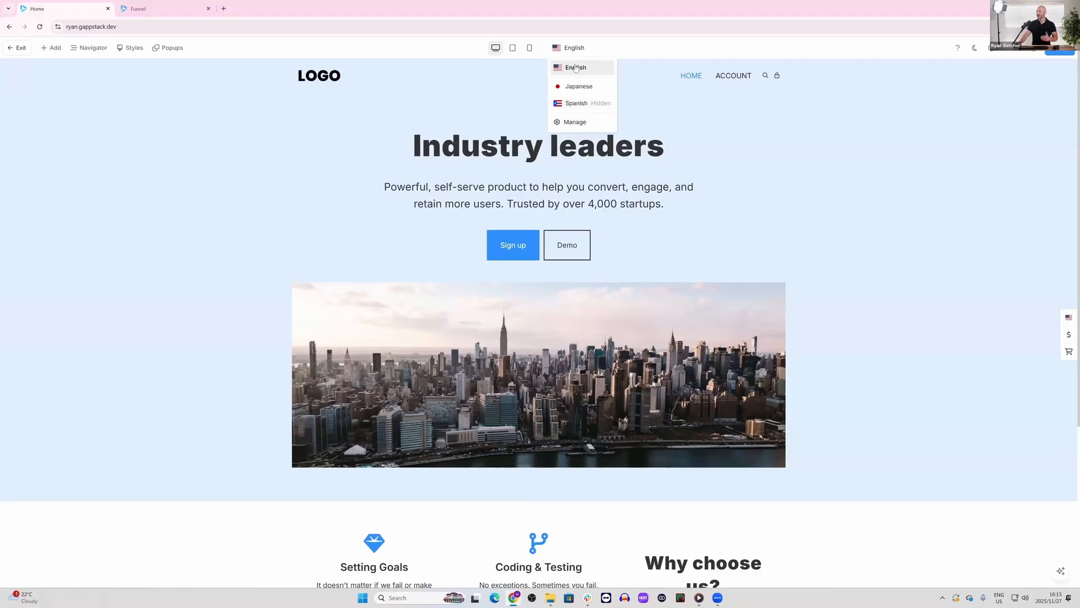
pyautogui.click(285, 202)
pyautogui.scroll(-2, 279, 222)
pyautogui.scroll(-2, 319, 244)
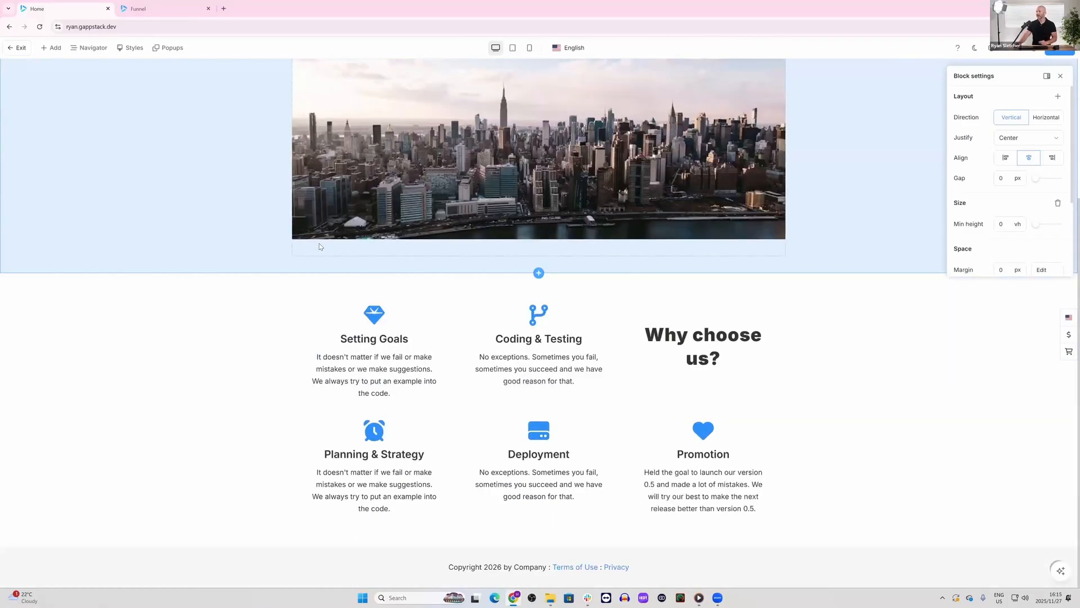
pyautogui.scroll(4, 348, 232)
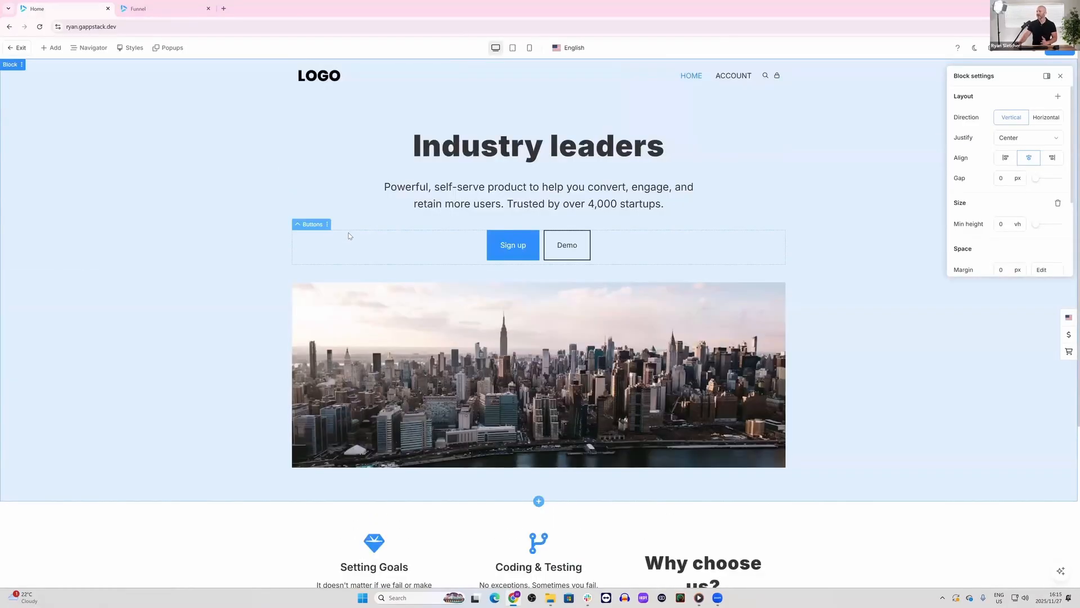
# Step: Display the Japanese version of the home page, inspect its heading and hero block, and return to English
pyautogui.click(571, 47)
pyautogui.click(582, 85)
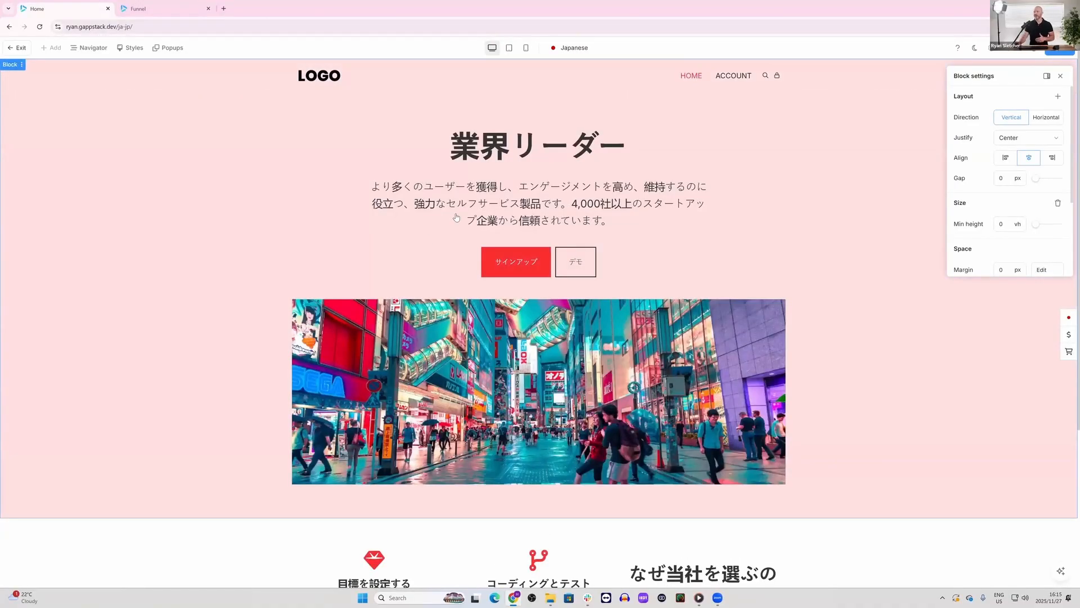
pyautogui.click(512, 157)
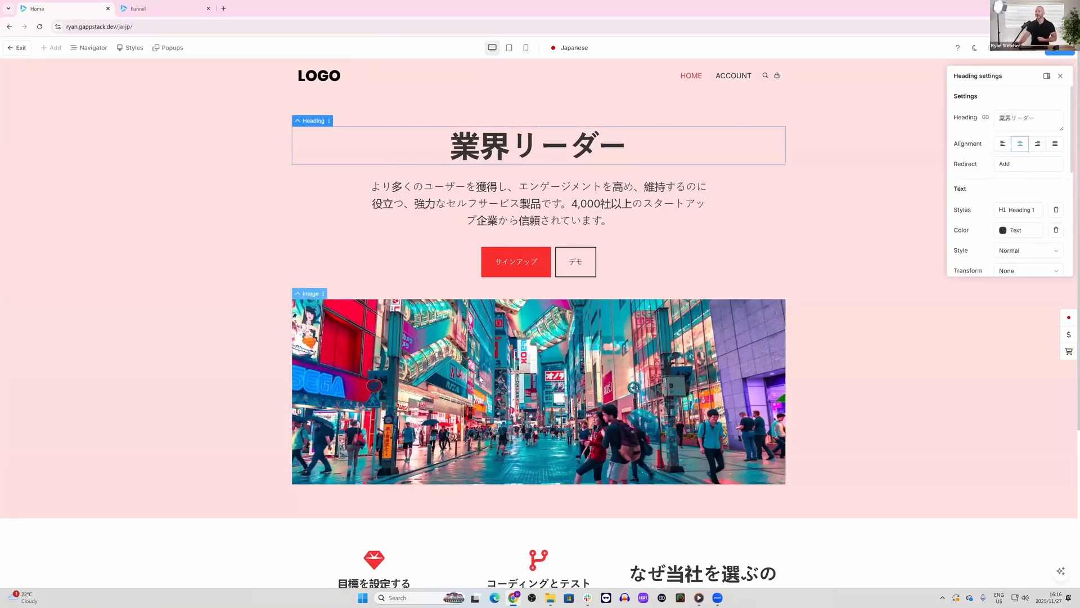
pyautogui.scroll(-1, 481, 380)
pyautogui.click(226, 329)
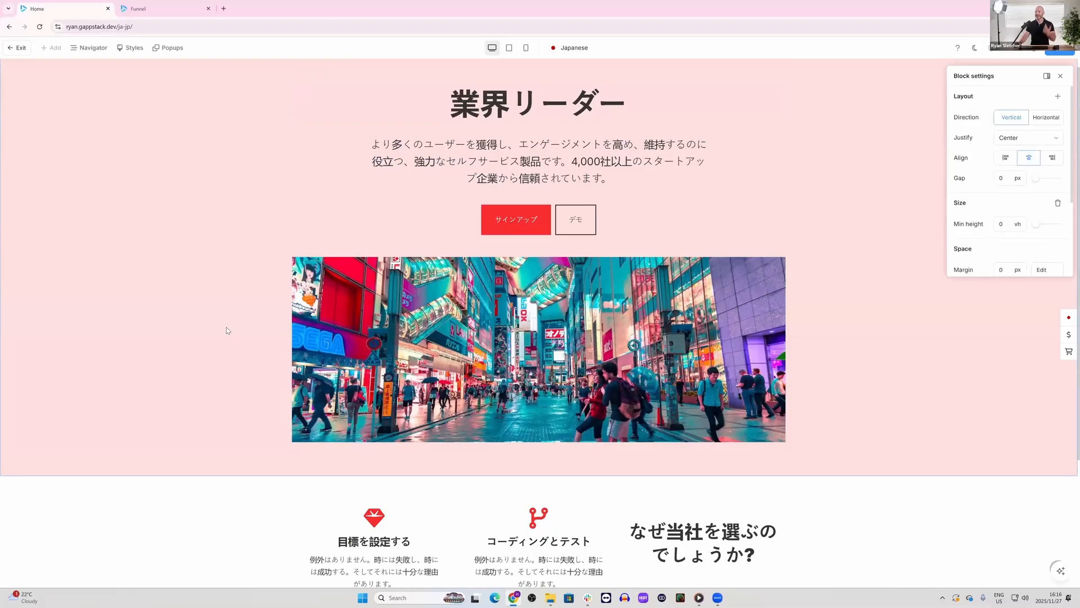
pyautogui.scroll(1, 575, 86)
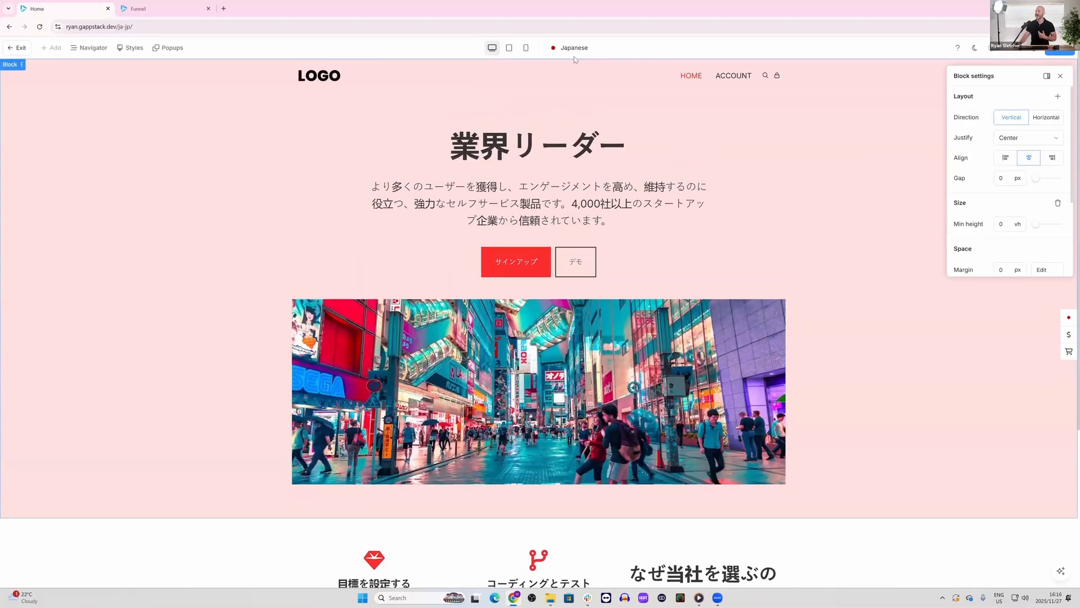
pyautogui.click(573, 55)
pyautogui.click(574, 67)
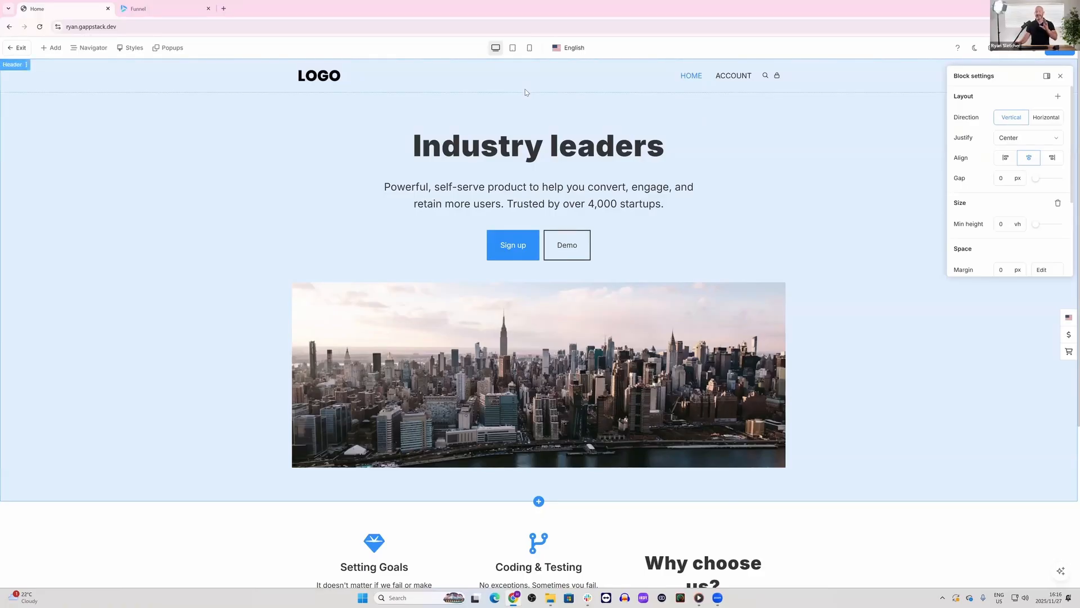
# Step: Switch the home page to its Spanish version and set that version's Primary color to magenta
pyautogui.click(571, 48)
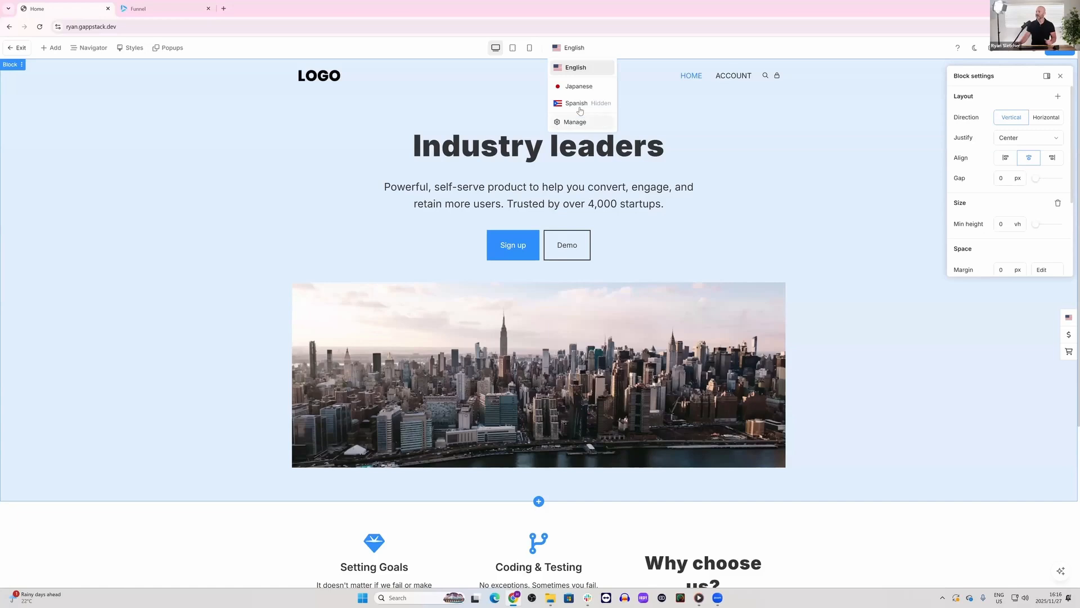
pyautogui.click(580, 104)
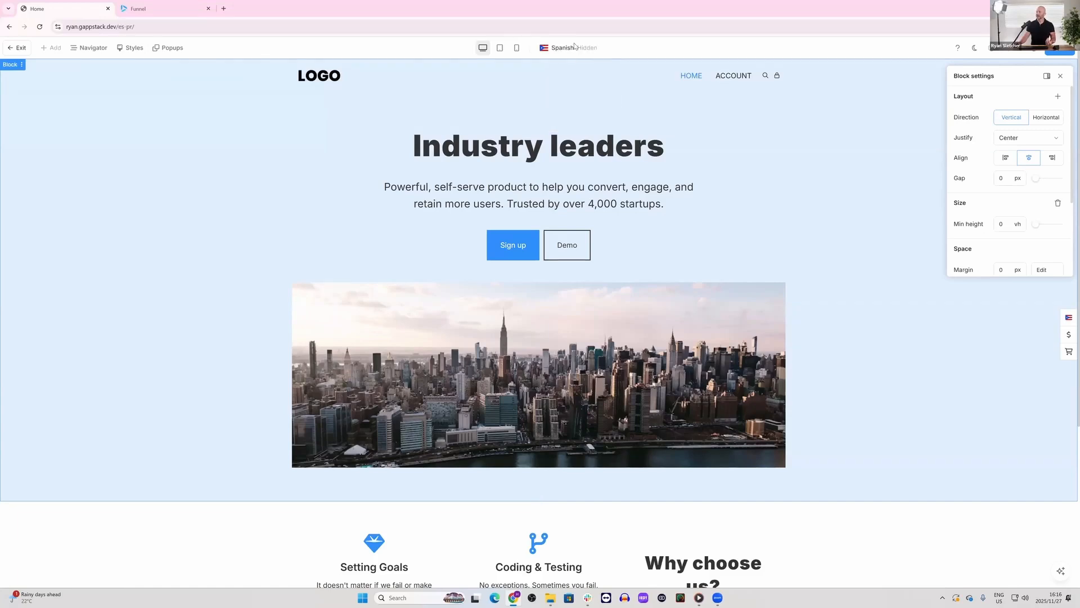
pyautogui.scroll(-5, 511, 349)
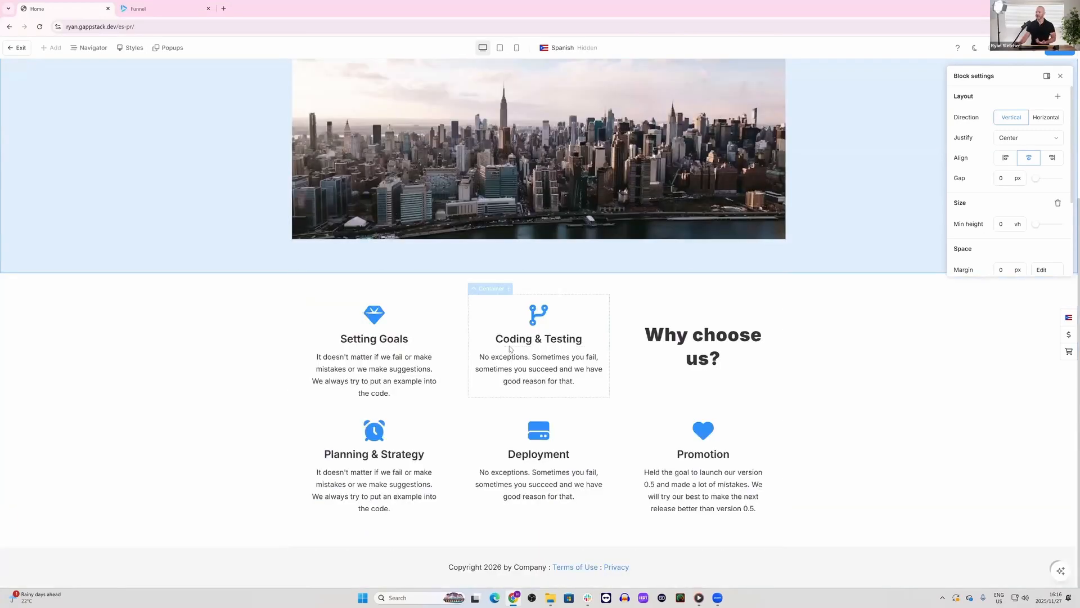
pyautogui.scroll(5, 511, 349)
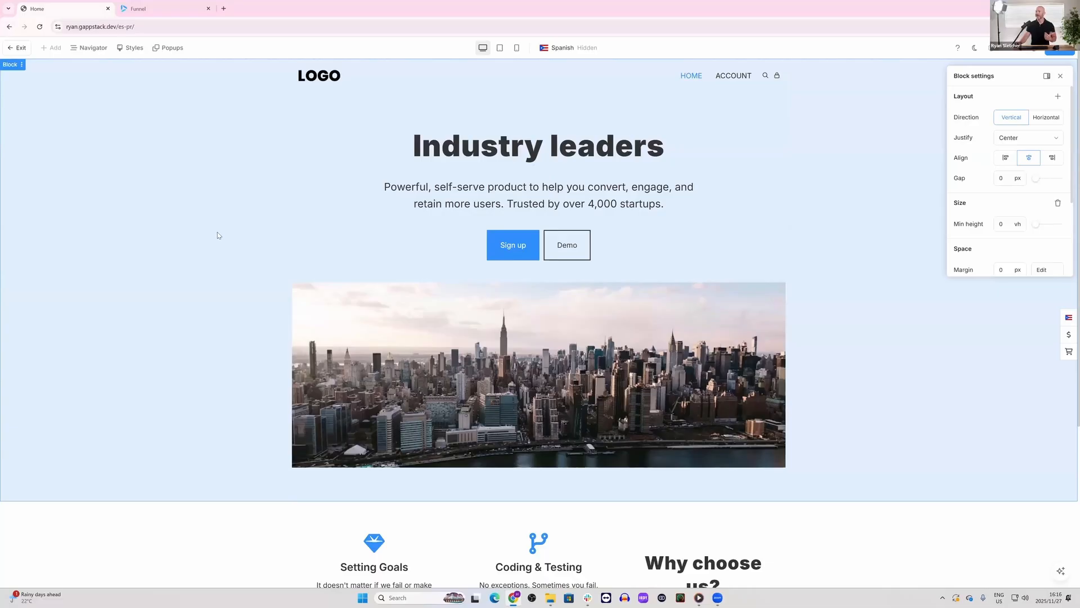
pyautogui.click(131, 47)
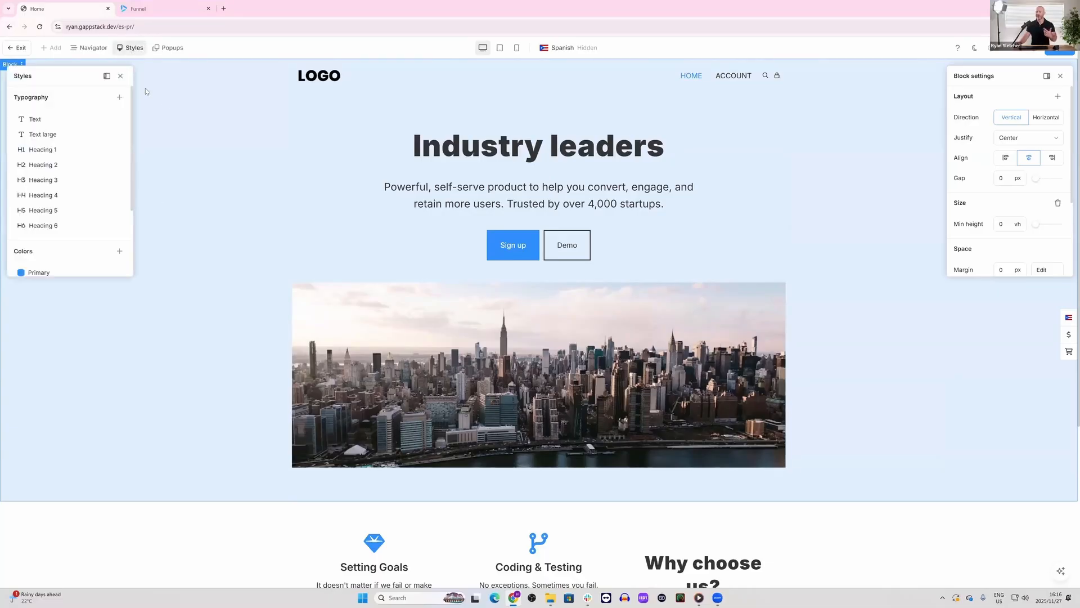
pyautogui.click(34, 273)
pyautogui.click(228, 321)
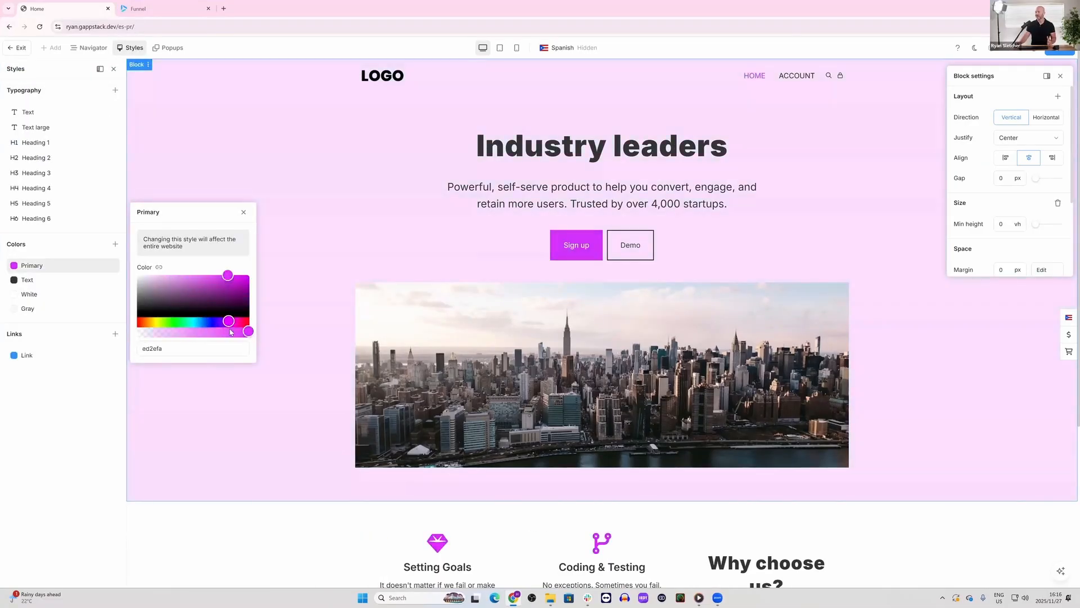
pyautogui.click(360, 200)
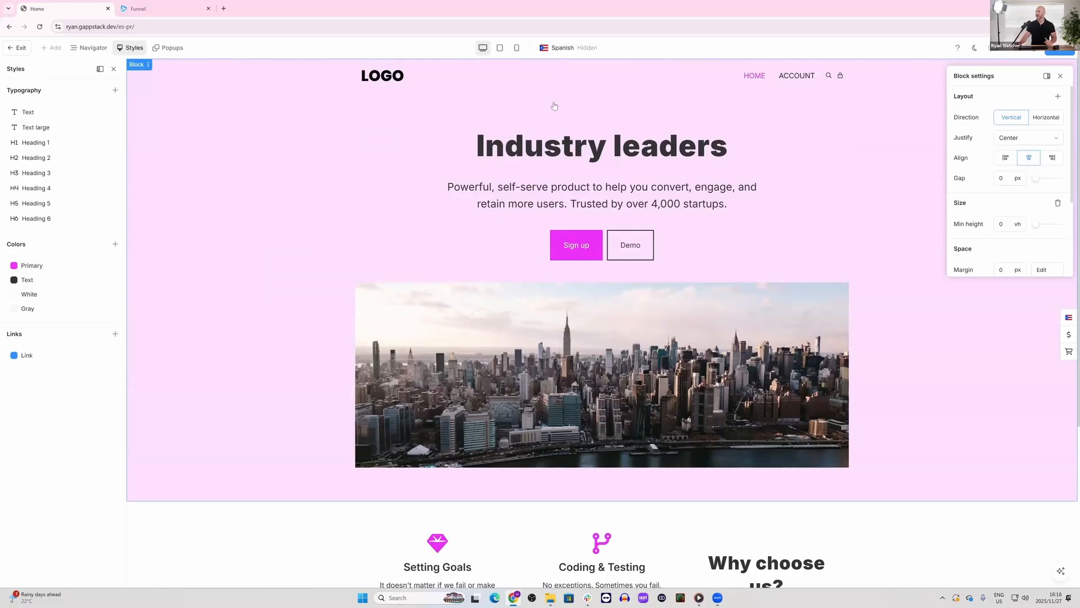
# Step: Compare the Primary color across the Japanese, English and Spanish versions of the home page, ending on Spanish
pyautogui.click(562, 47)
pyautogui.click(567, 86)
pyautogui.click(573, 47)
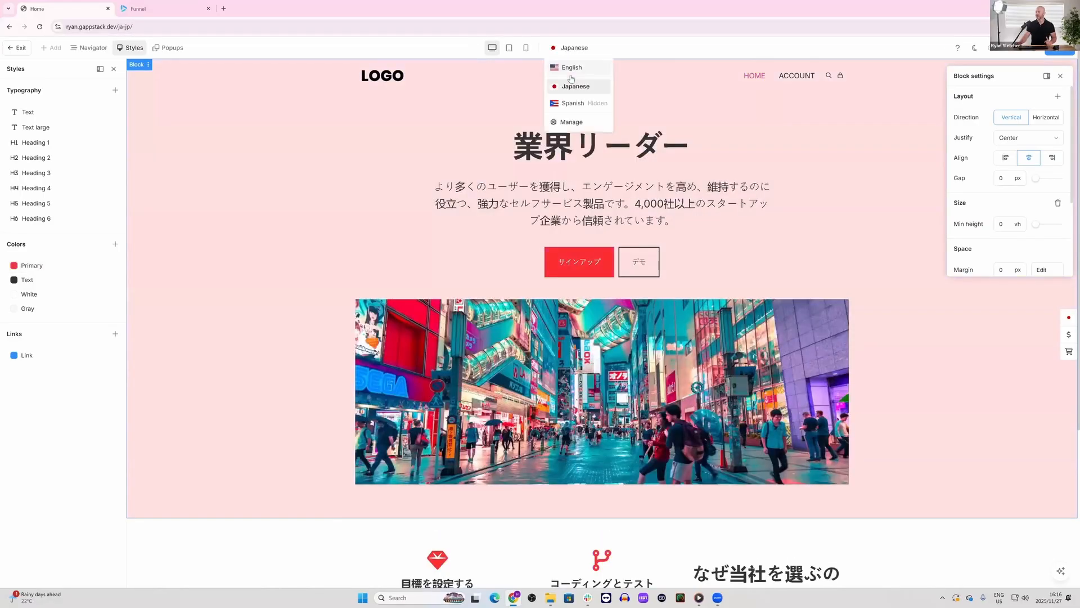
pyautogui.click(571, 69)
pyautogui.click(571, 47)
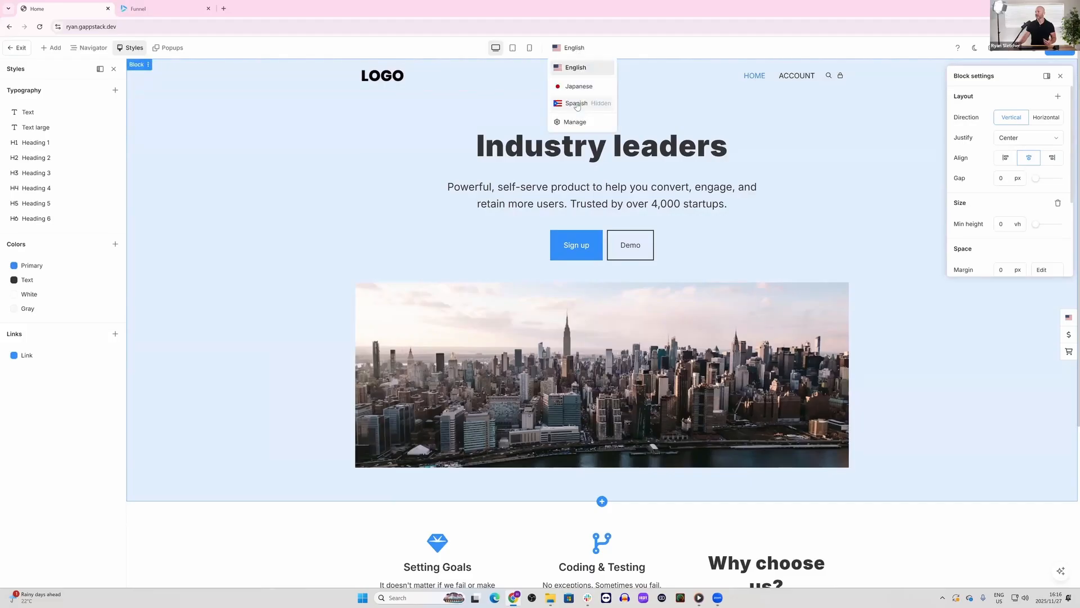
pyautogui.click(576, 103)
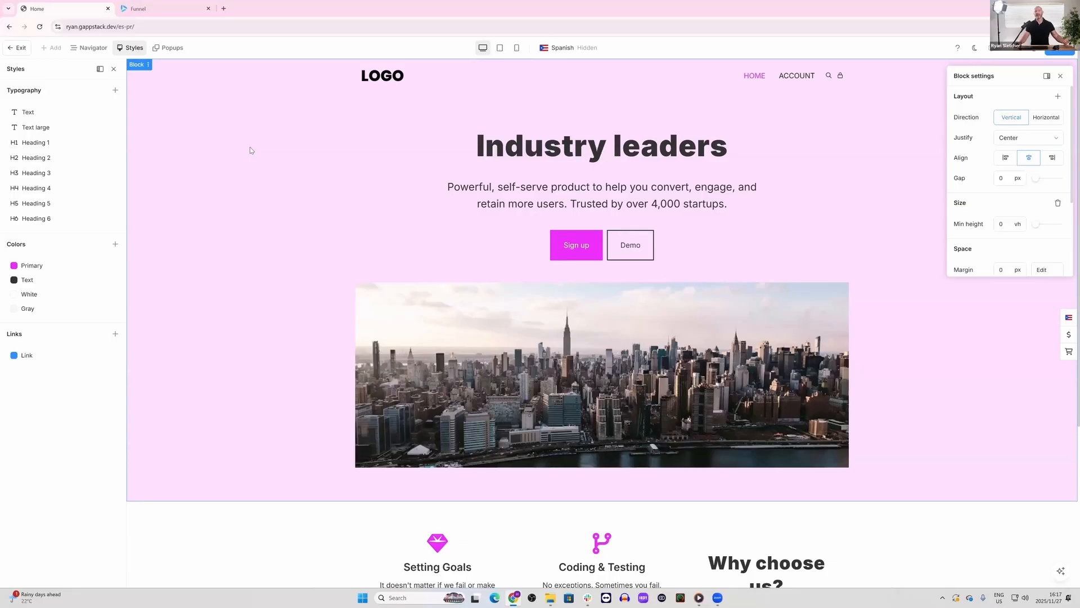
# Step: Leave the page editor and examine the Japanese translation categories in the language setup, including Products
pyautogui.click(22, 49)
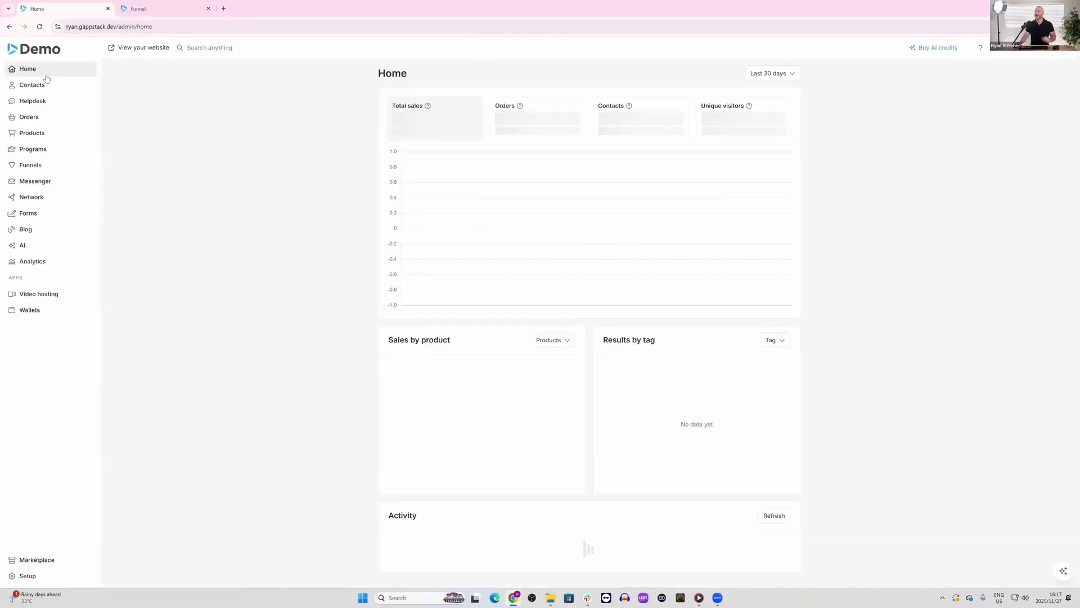
pyautogui.click(39, 574)
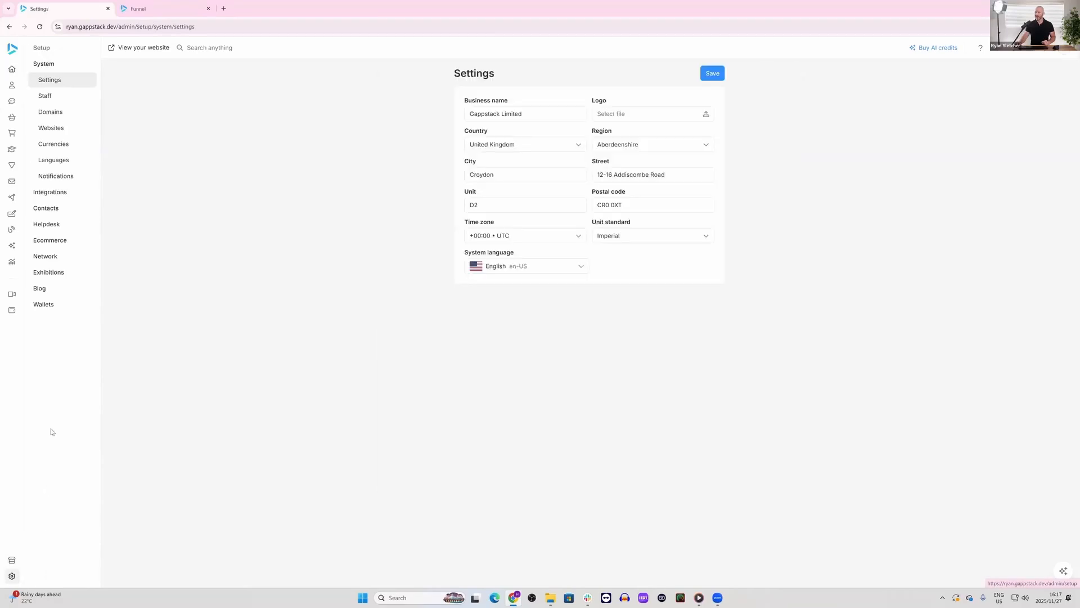
pyautogui.click(56, 164)
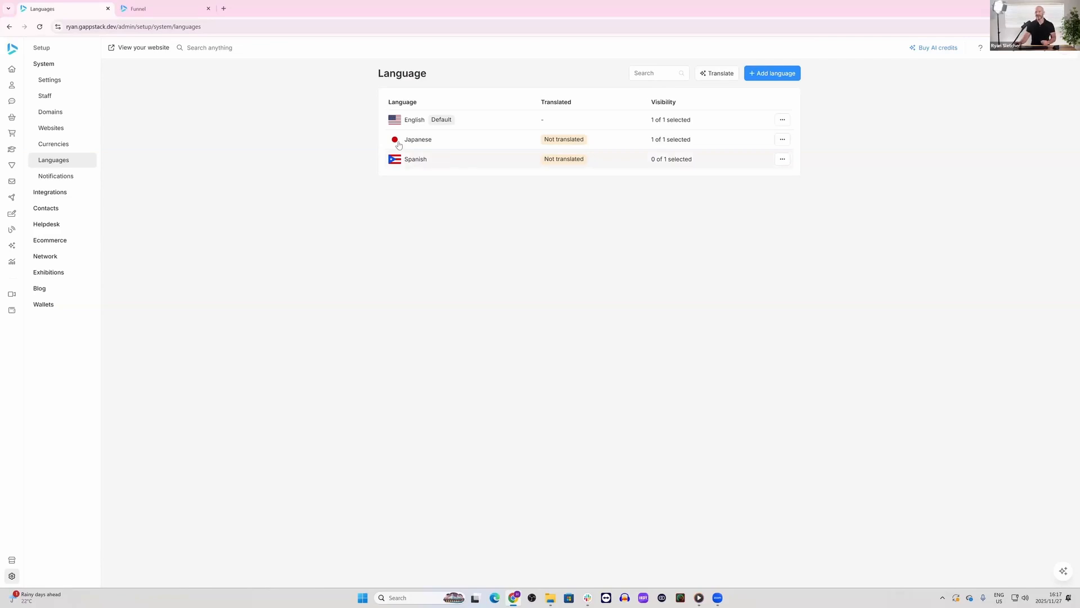
pyautogui.click(446, 141)
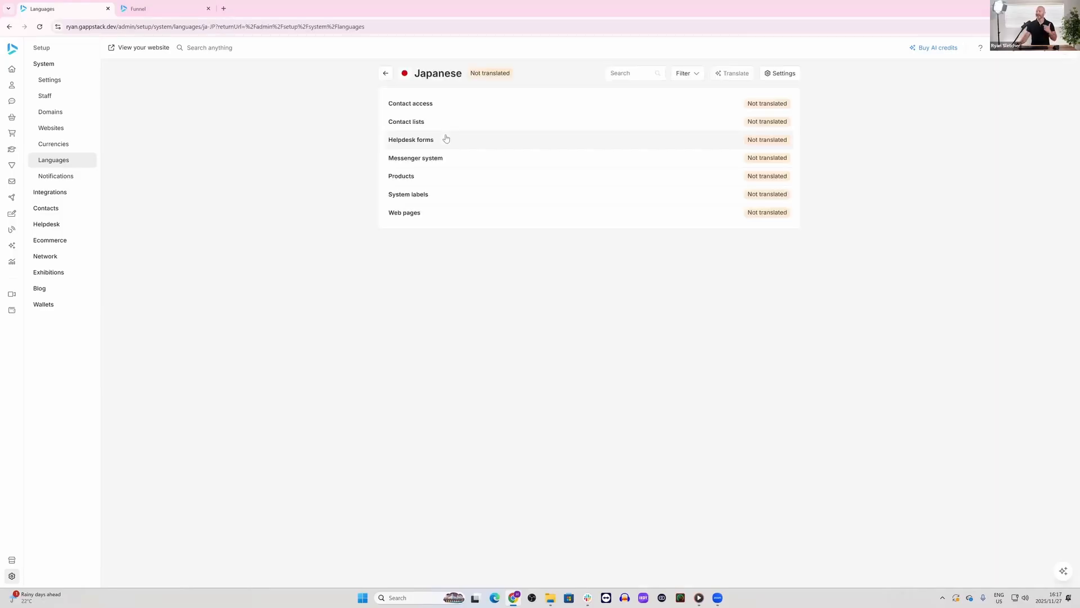
pyautogui.click(431, 177)
pyautogui.click(386, 72)
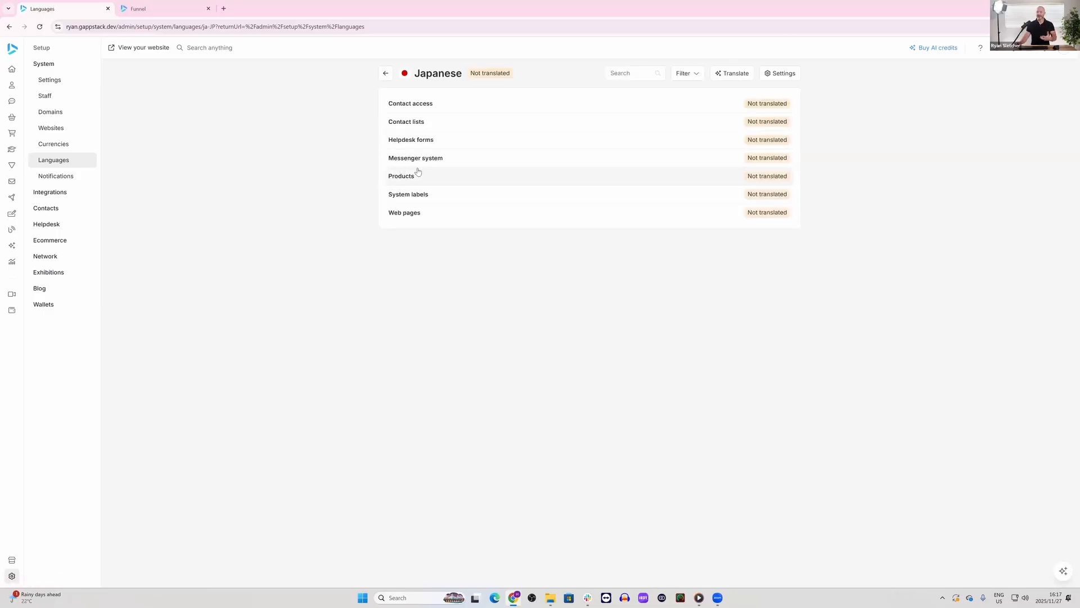
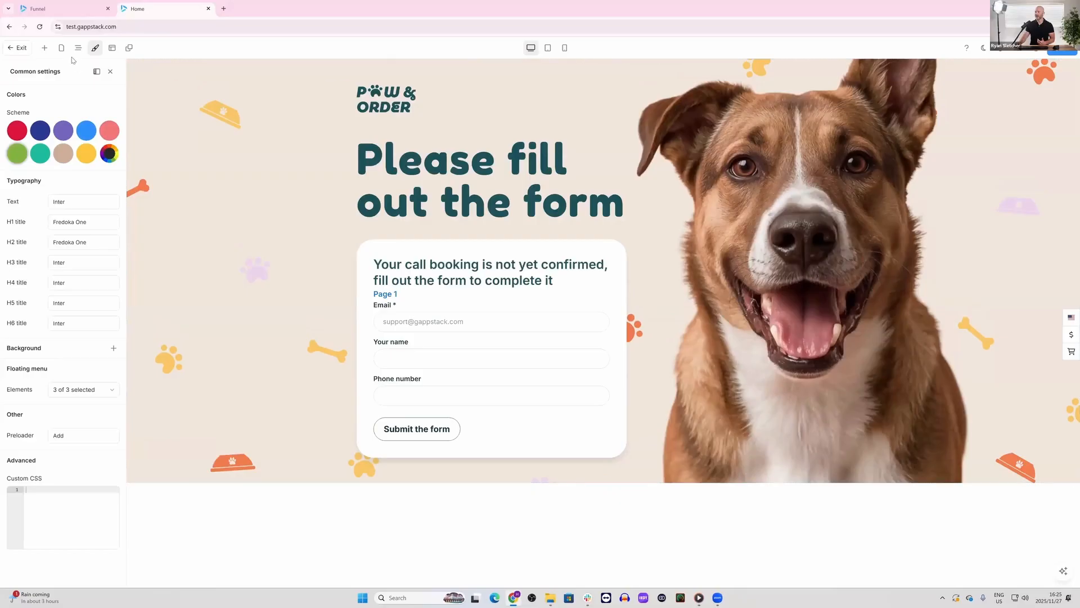
# Step: Open the Verification page from the site's page list and review the listed system pages
pyautogui.click(62, 49)
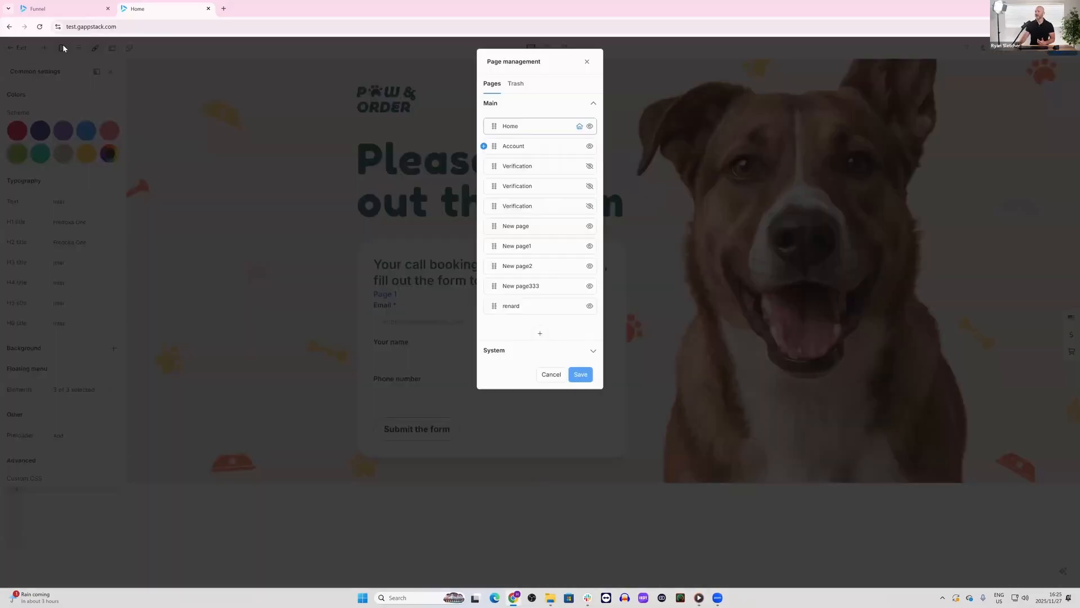
pyautogui.click(513, 167)
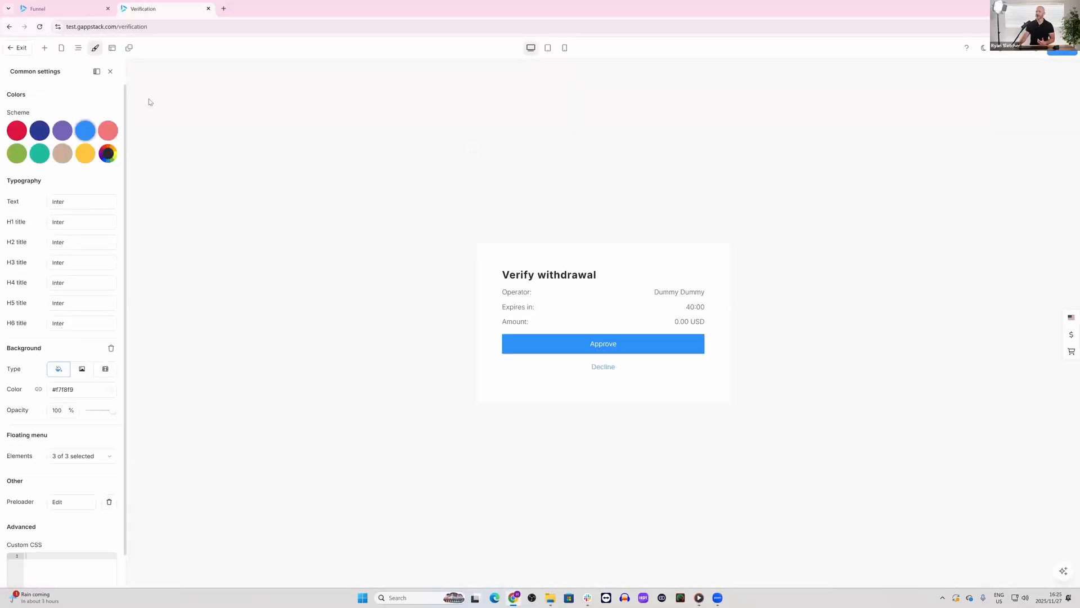
pyautogui.click(61, 49)
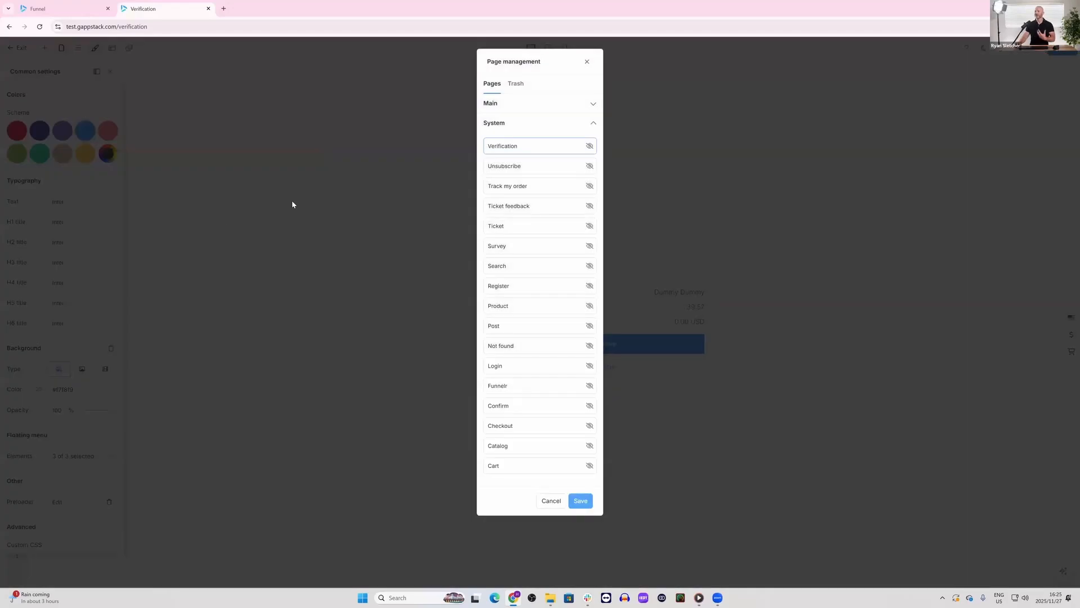
pyautogui.click(292, 204)
# Step: Switch to the Funnel browser tab and view the Navigation demo funnel's Opt-In and Bridge pages in the page editor
pyautogui.click(67, 9)
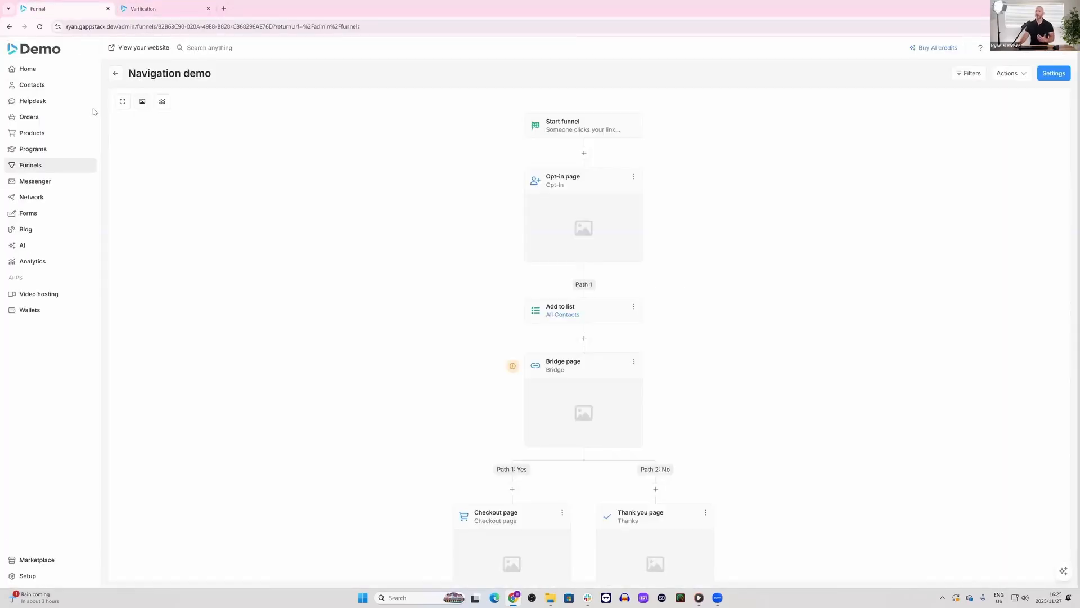
pyautogui.click(547, 234)
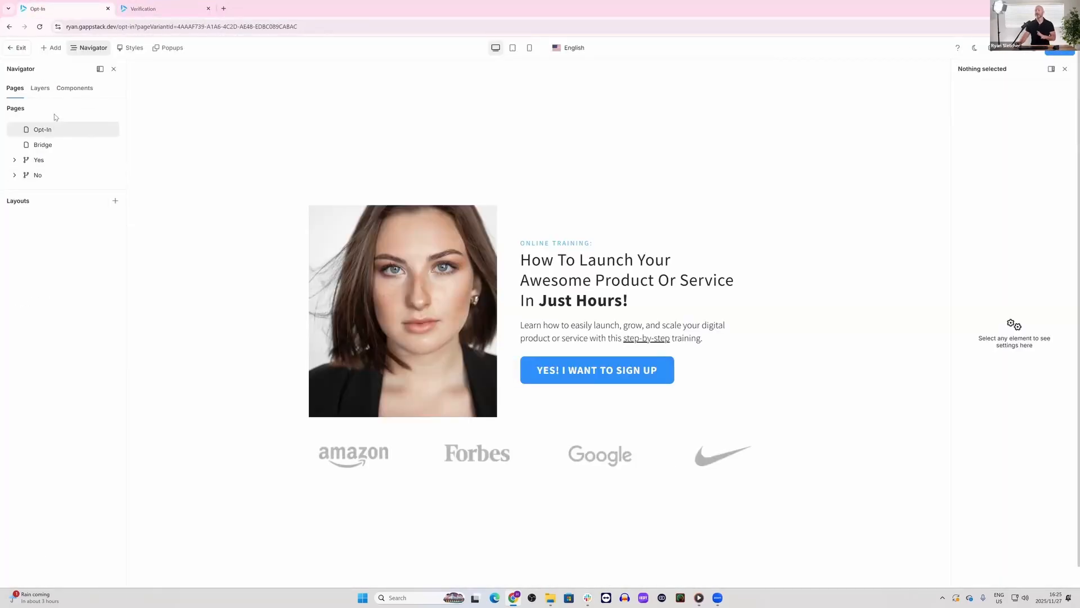
pyautogui.click(48, 145)
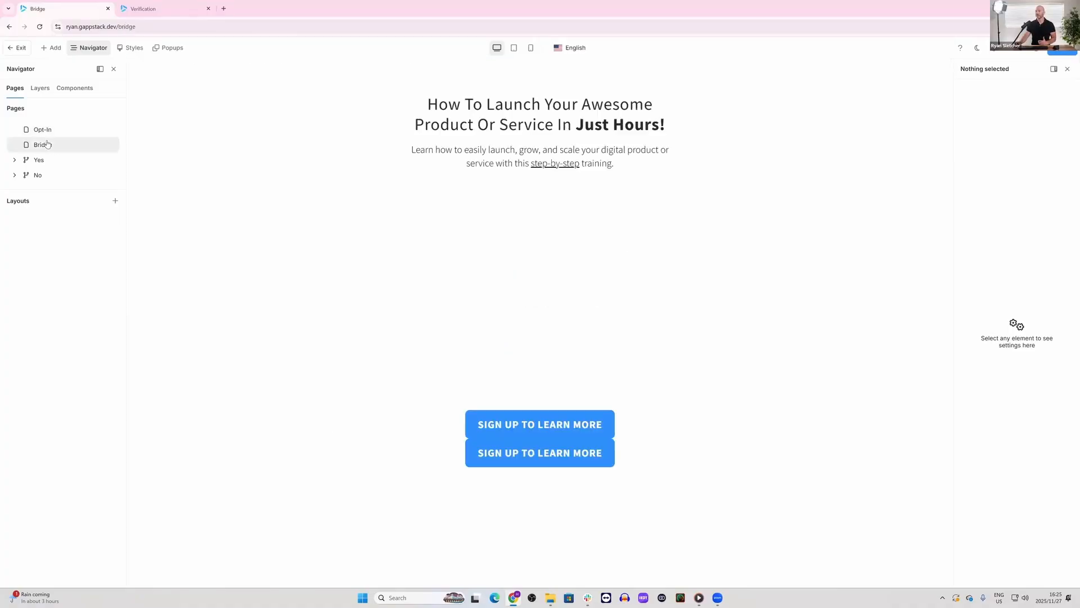
pyautogui.click(39, 129)
pyautogui.click(20, 49)
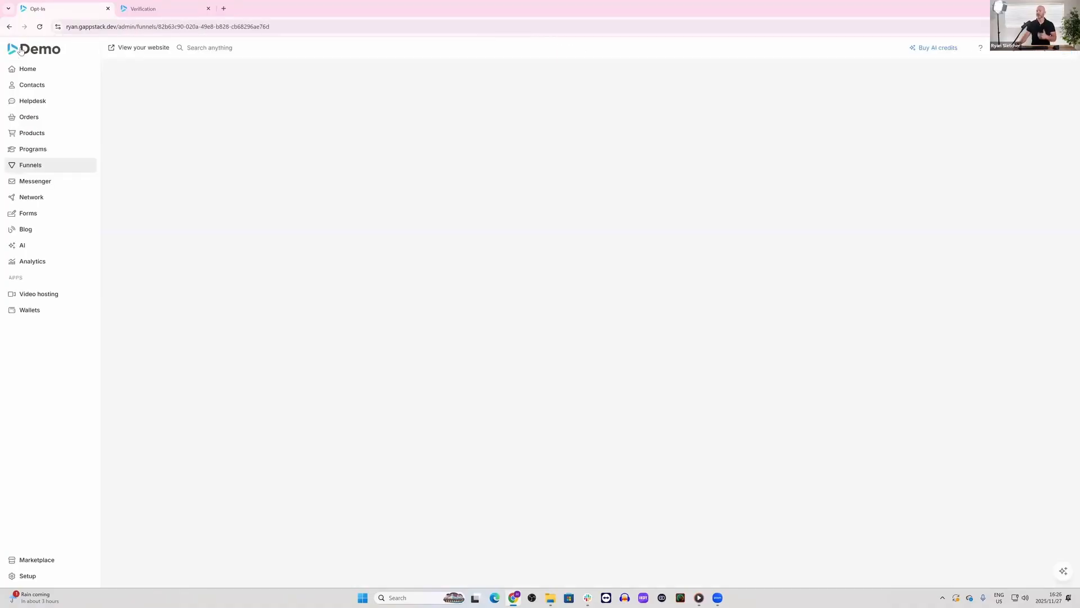
# Step: Review the Navigation demo funnel's flow and browse its Opt-In, Bridge, Checkout page and Thank You pages in the page editor
pyautogui.moveTo(600, 219)
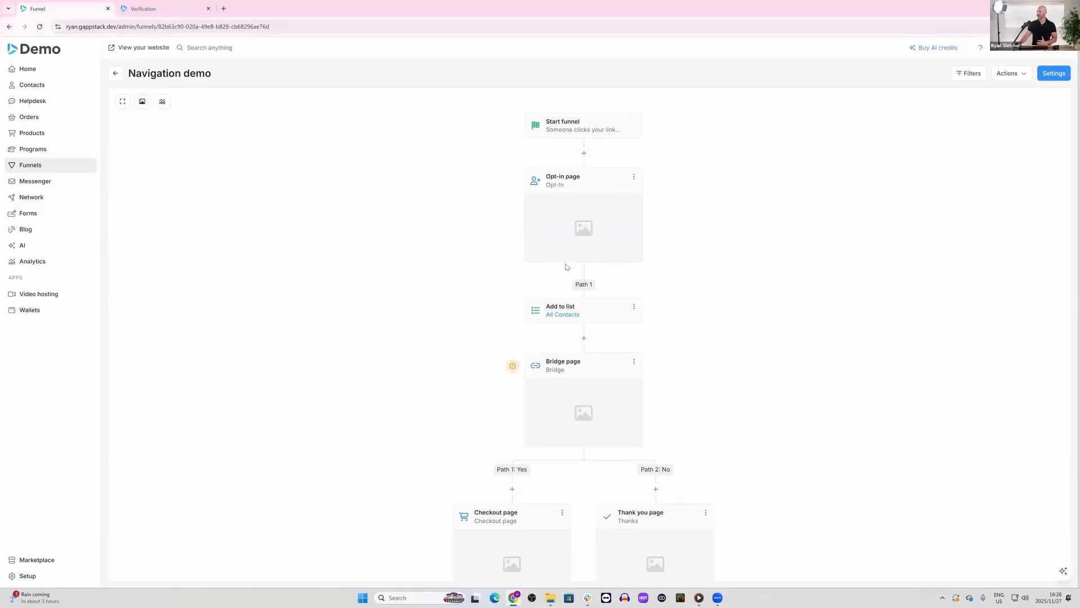
pyautogui.scroll(-5, 567, 267)
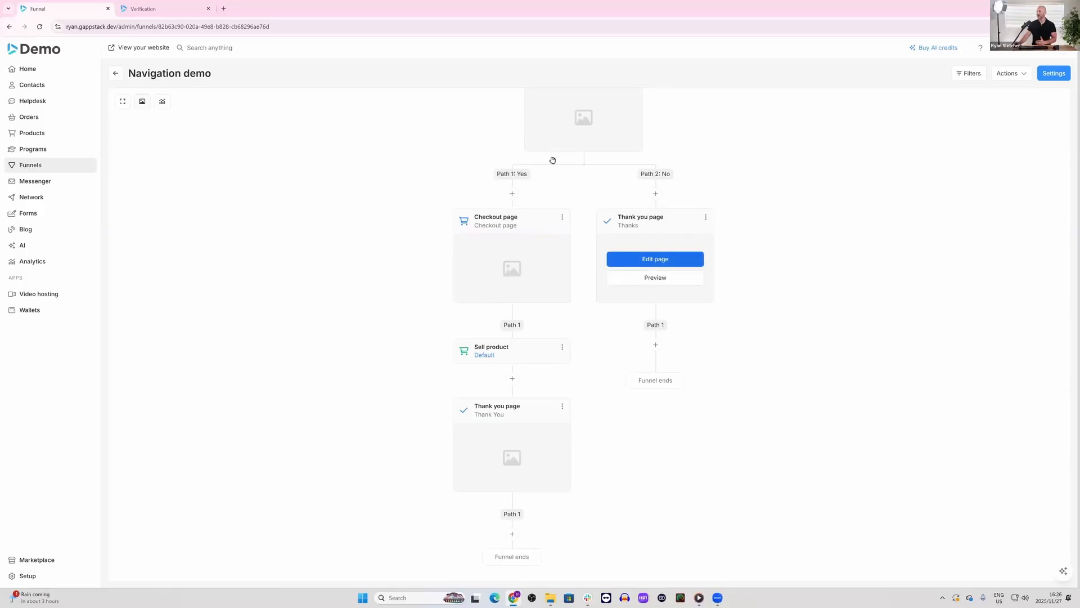
pyautogui.scroll(4, 571, 387)
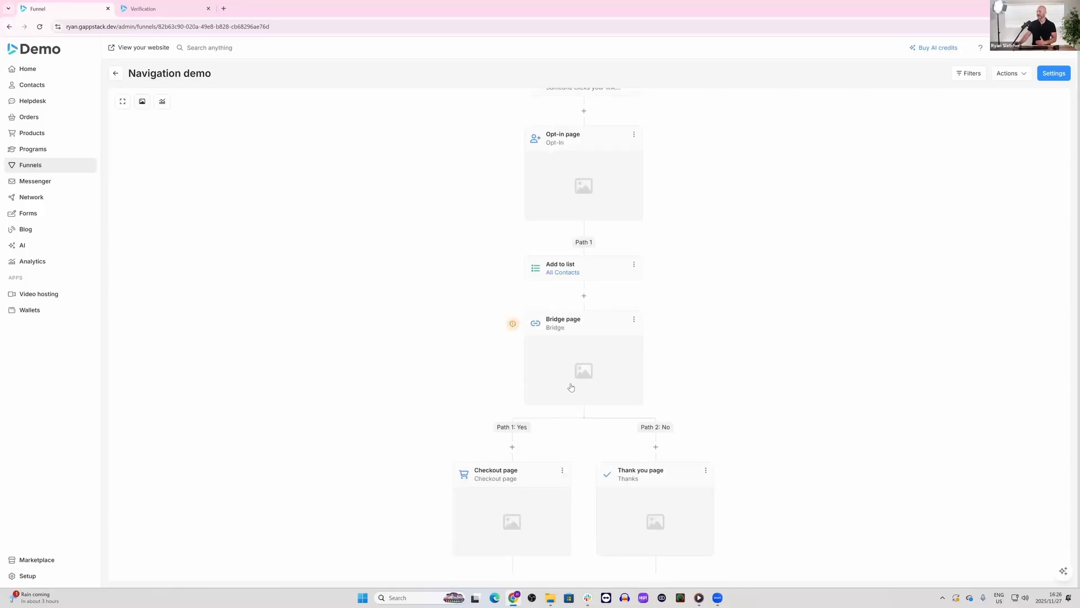
pyautogui.scroll(1, 571, 387)
pyautogui.click(586, 218)
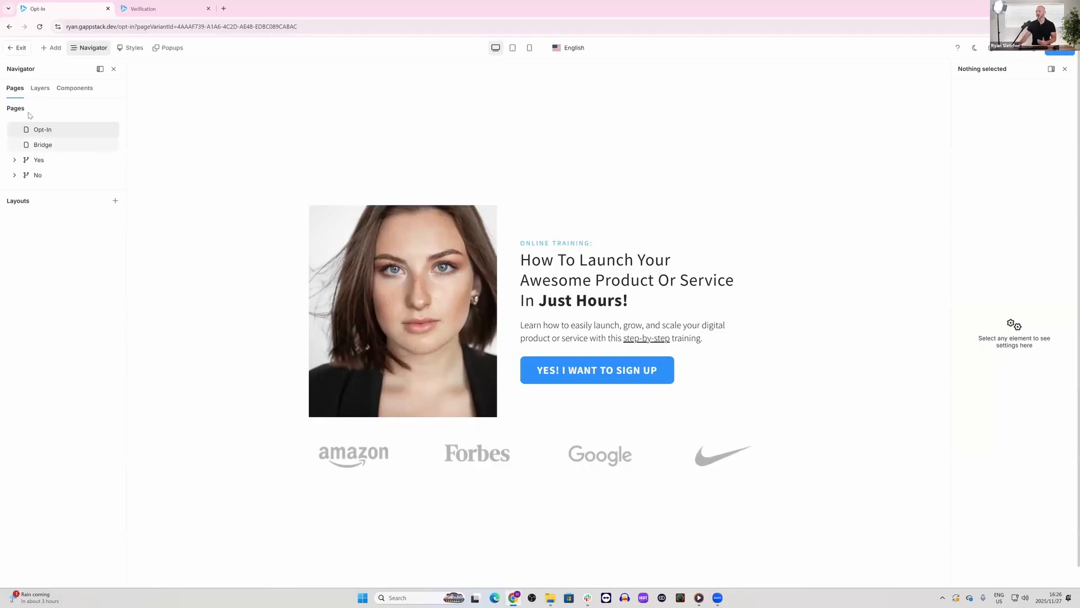
pyautogui.click(44, 145)
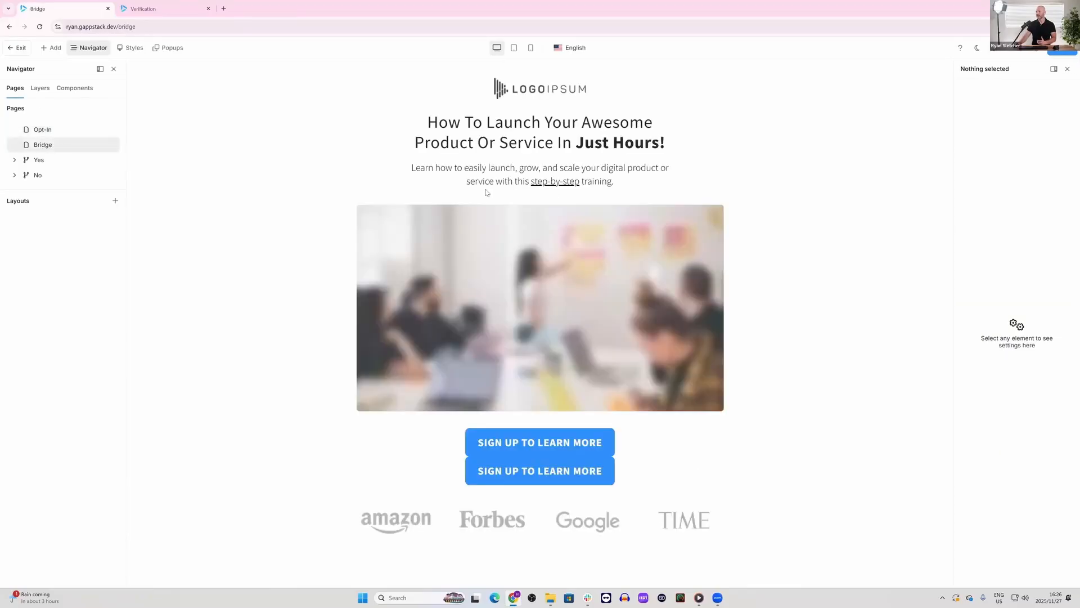
pyautogui.click(14, 160)
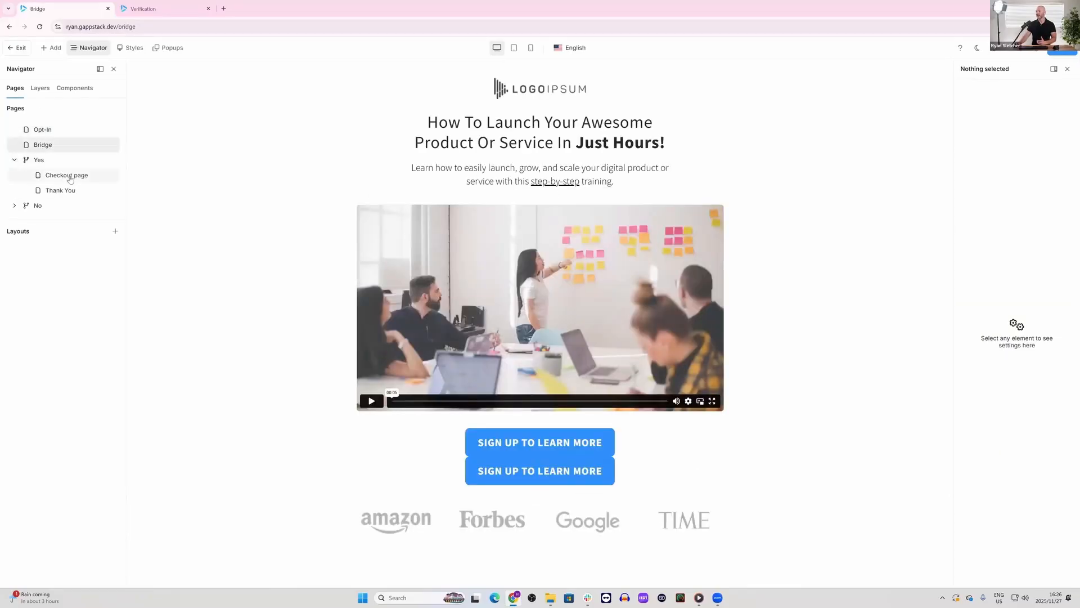
pyautogui.click(95, 176)
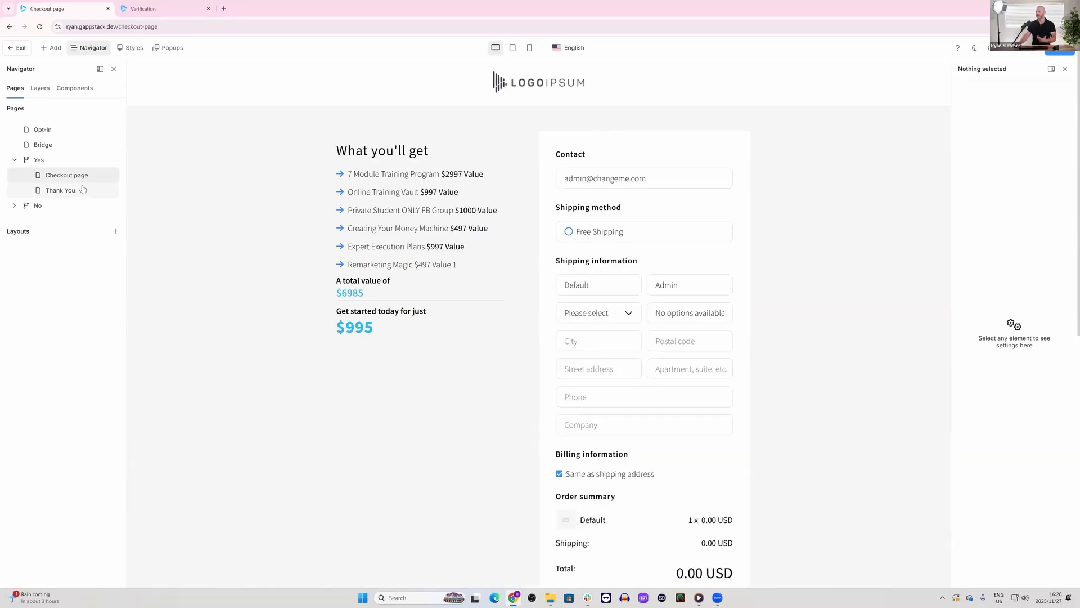
pyautogui.click(77, 193)
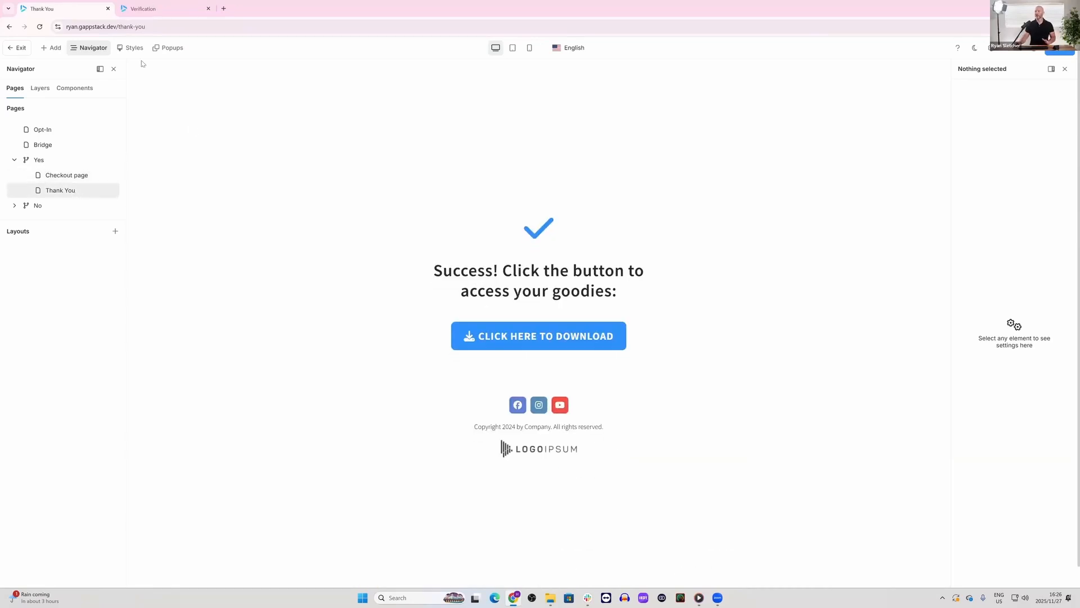
# Step: Open the website's home page in the editor and browse the Support and Programs pages under Account
pyautogui.click(17, 48)
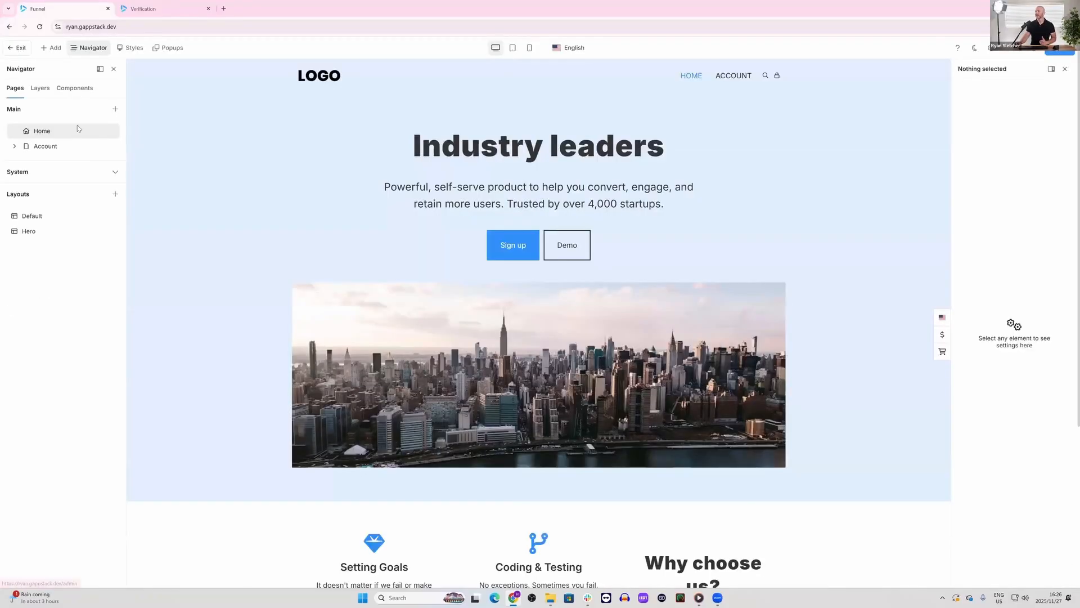
pyautogui.click(15, 147)
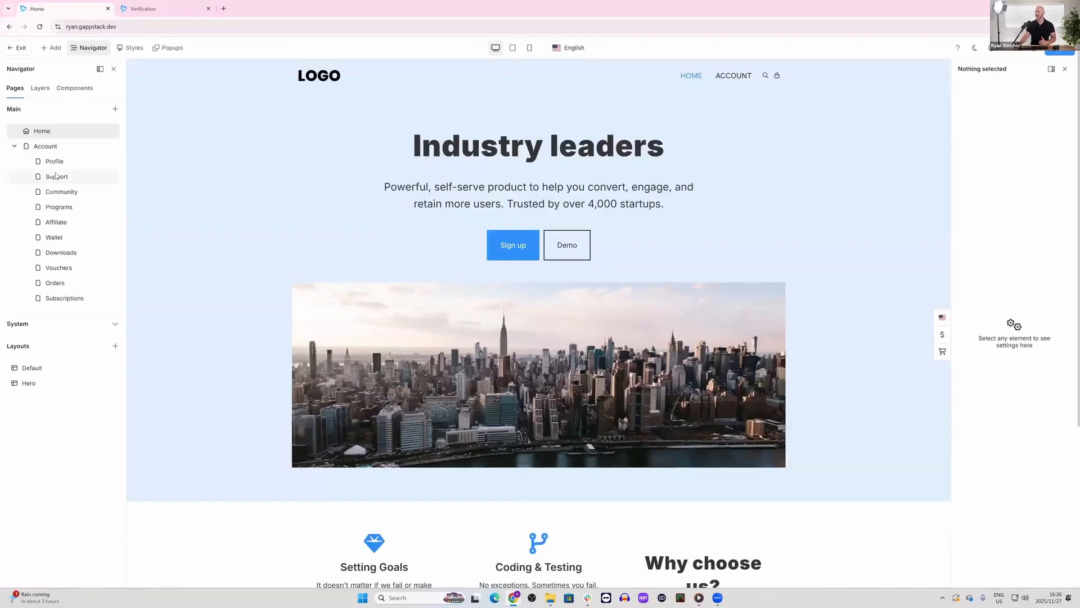
pyautogui.click(56, 176)
pyautogui.click(59, 207)
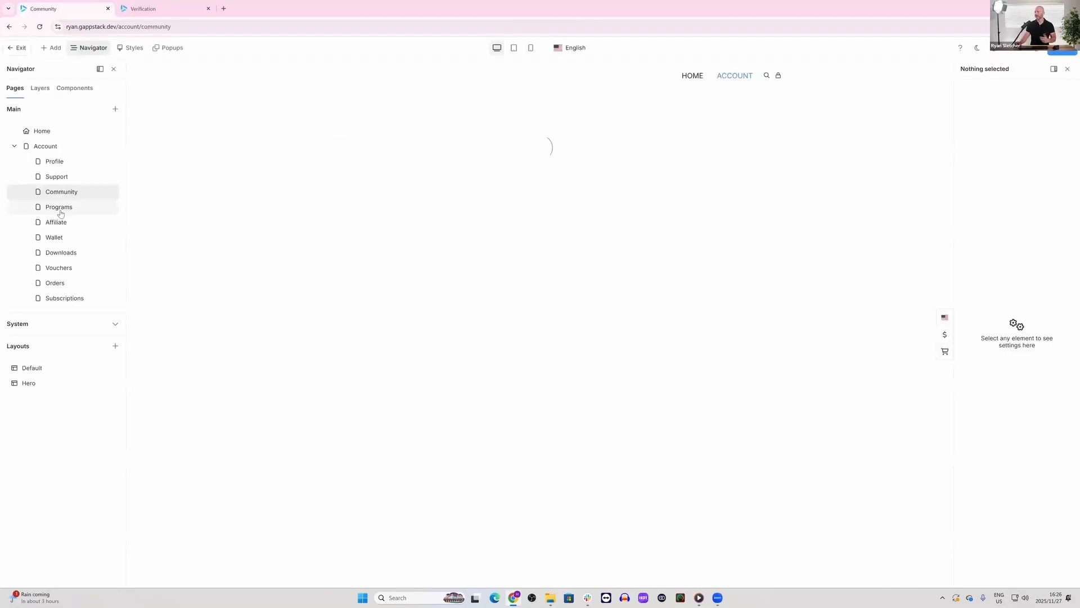
pyautogui.click(14, 145)
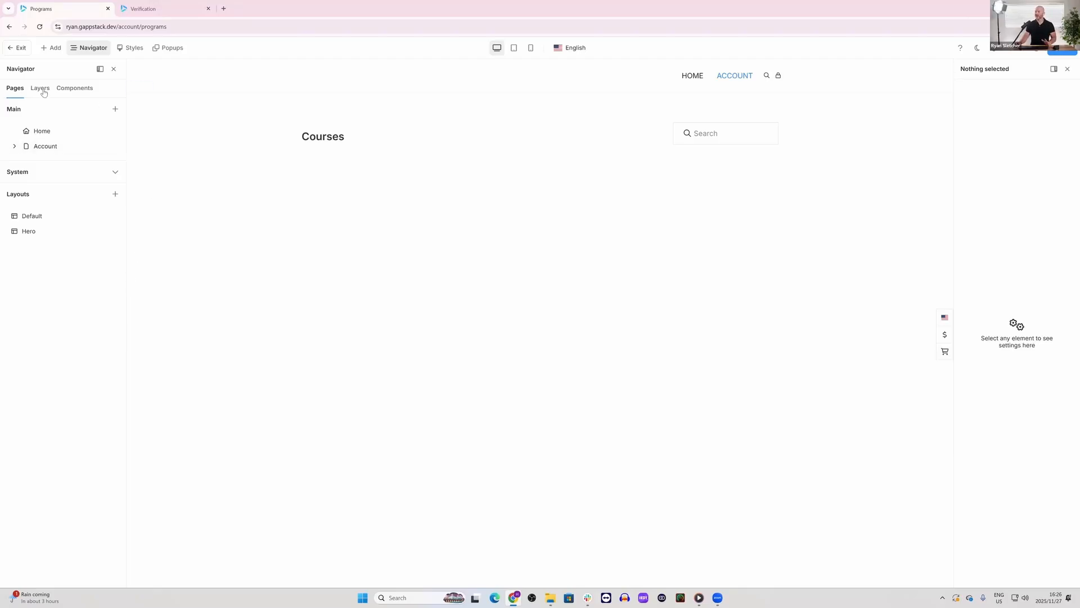
# Step: Reopen the test site's home page in the other browser tab and compare its editor with the Programs page's editor
pyautogui.click(139, 13)
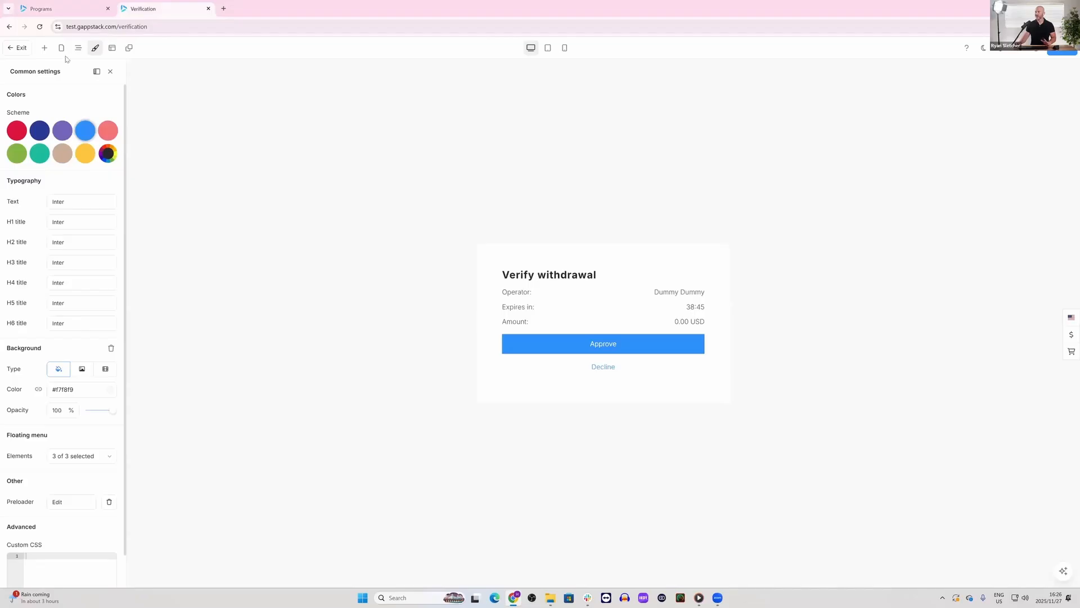
pyautogui.click(22, 47)
pyautogui.click(133, 47)
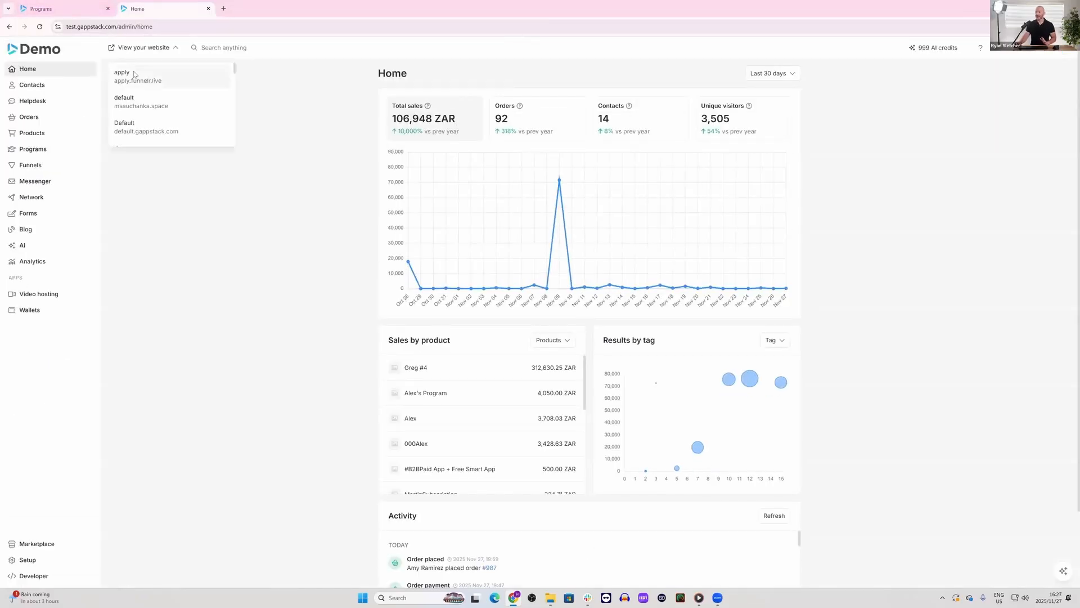
pyautogui.click(135, 73)
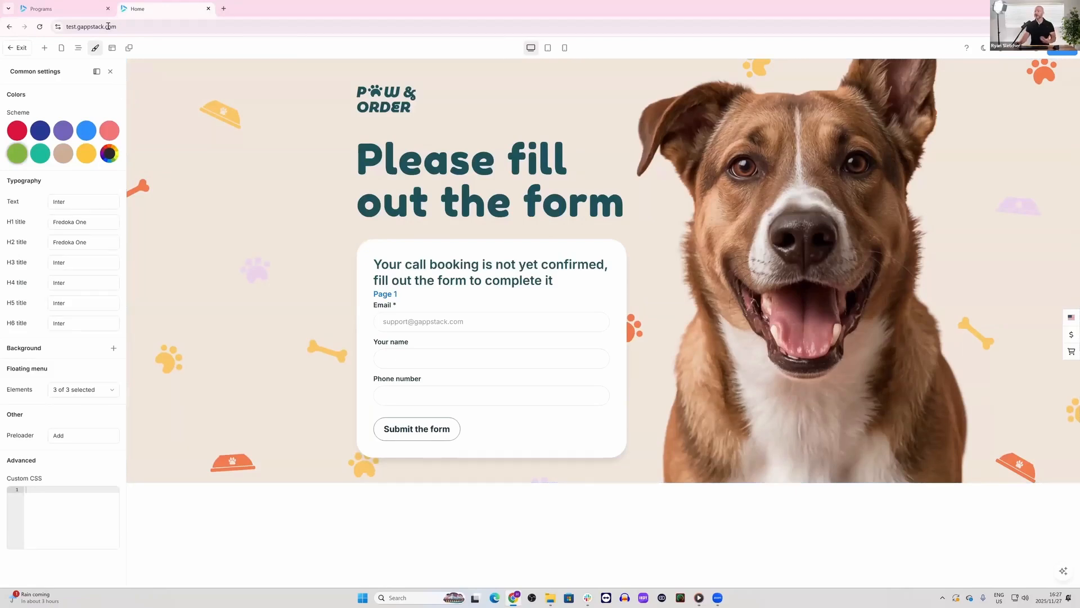
pyautogui.click(77, 11)
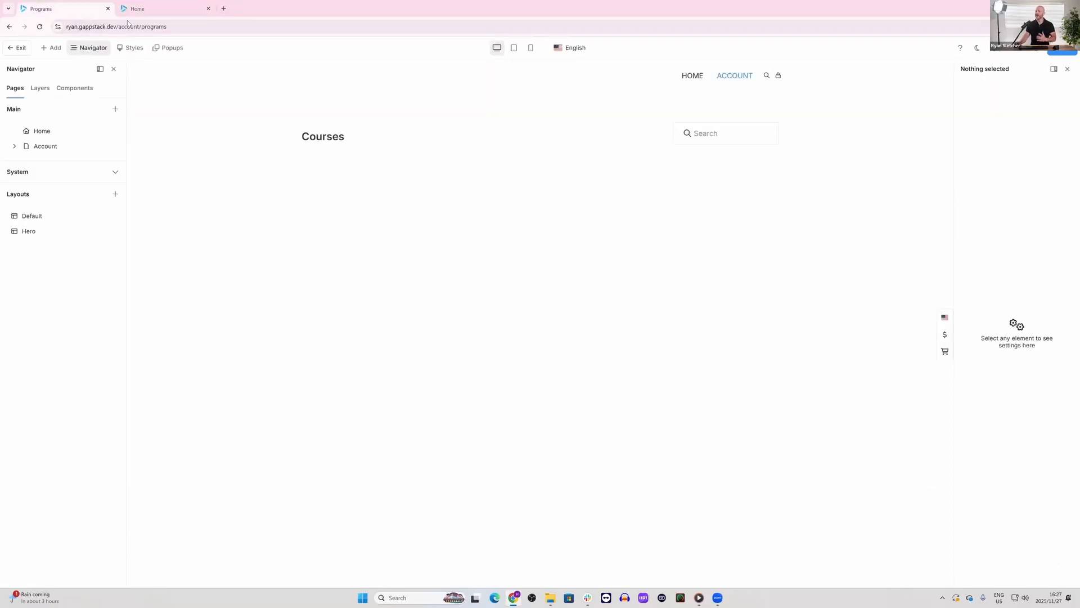
pyautogui.click(133, 14)
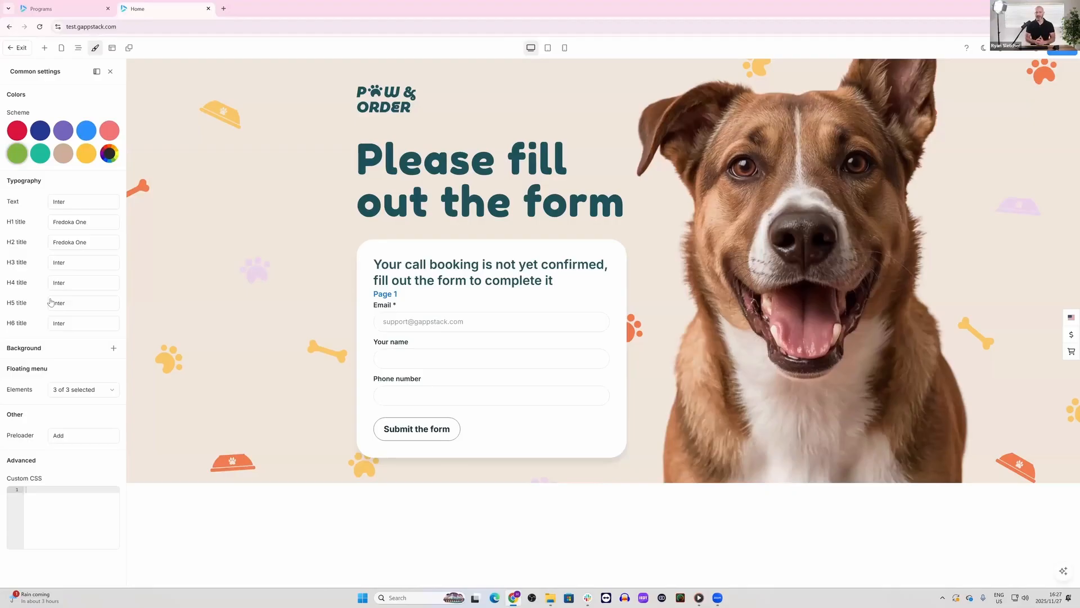
# Step: Examine the heading level setting of the "Please fill out the form" heading, keeping Heading 1
pyautogui.click(531, 180)
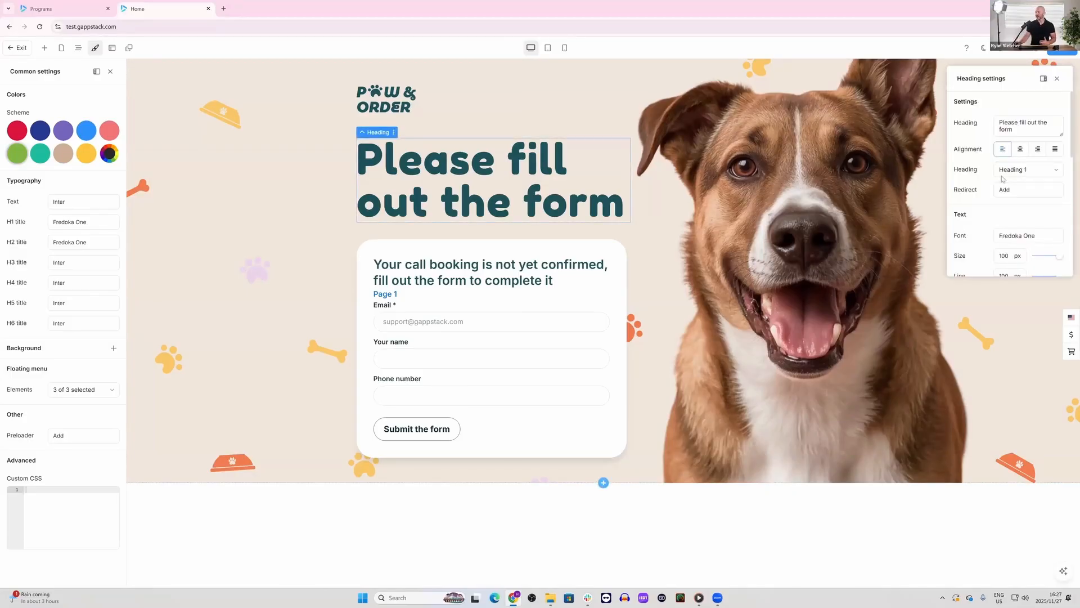
pyautogui.click(1023, 171)
pyautogui.click(1019, 175)
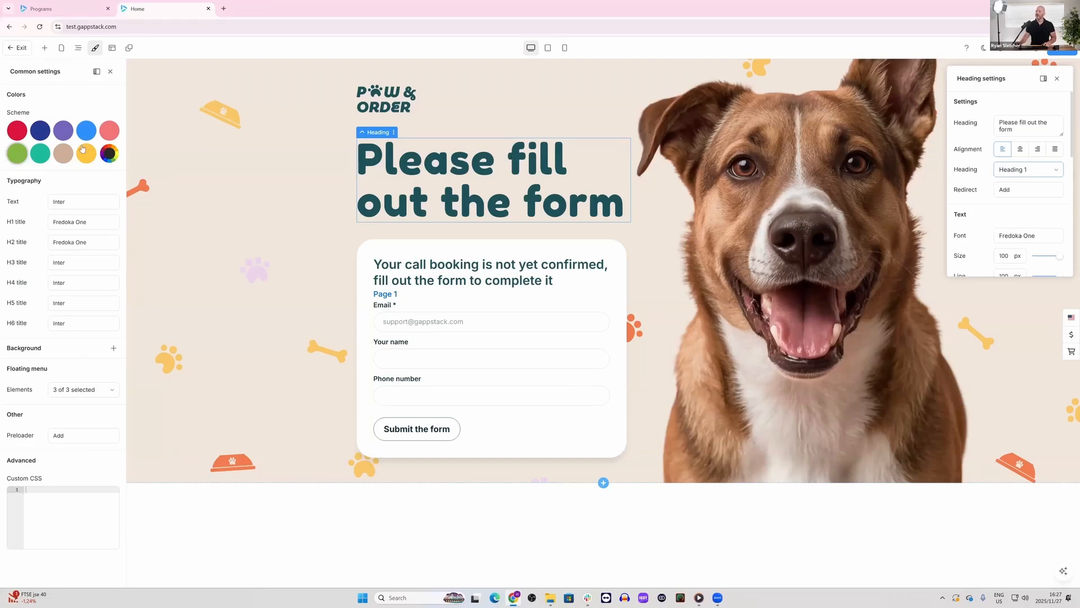
# Step: Switch to the Programs browser tab and add a dark red color style, ad1414, to the website's styles
pyautogui.click(77, 11)
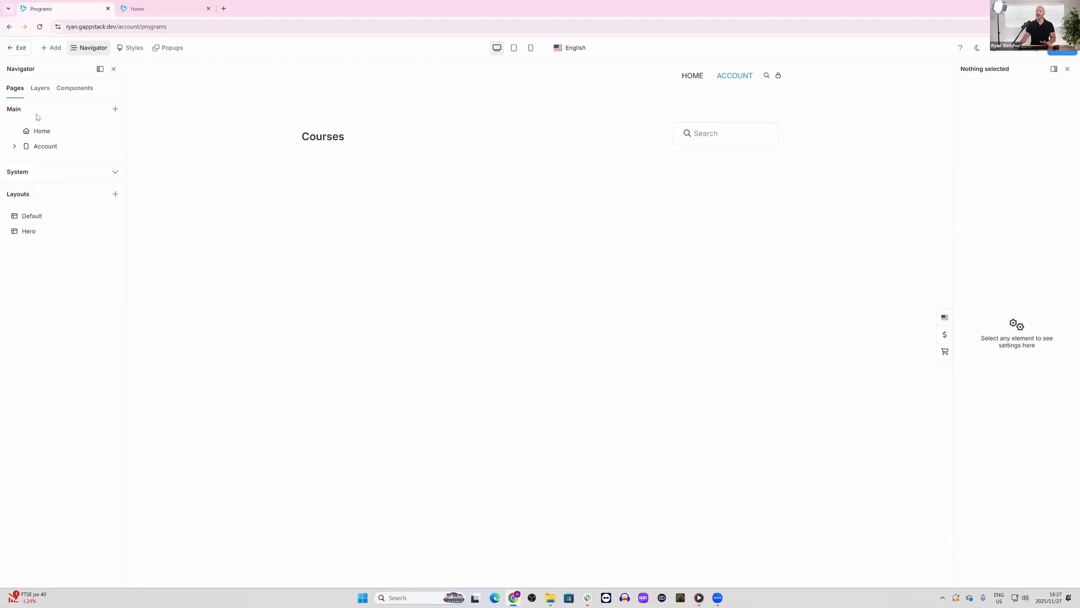
pyautogui.click(133, 51)
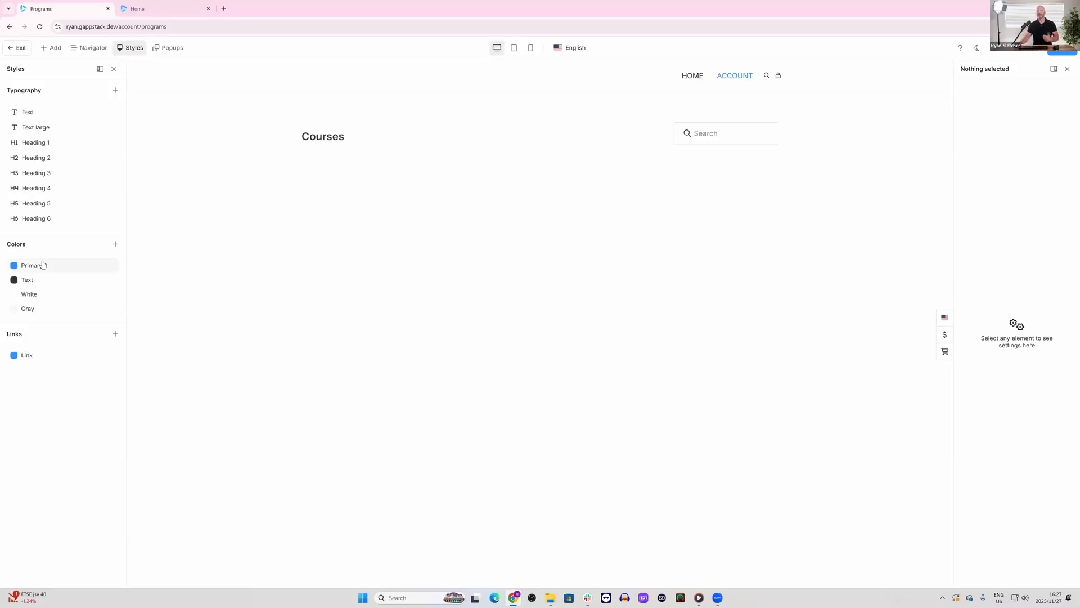
pyautogui.click(115, 244)
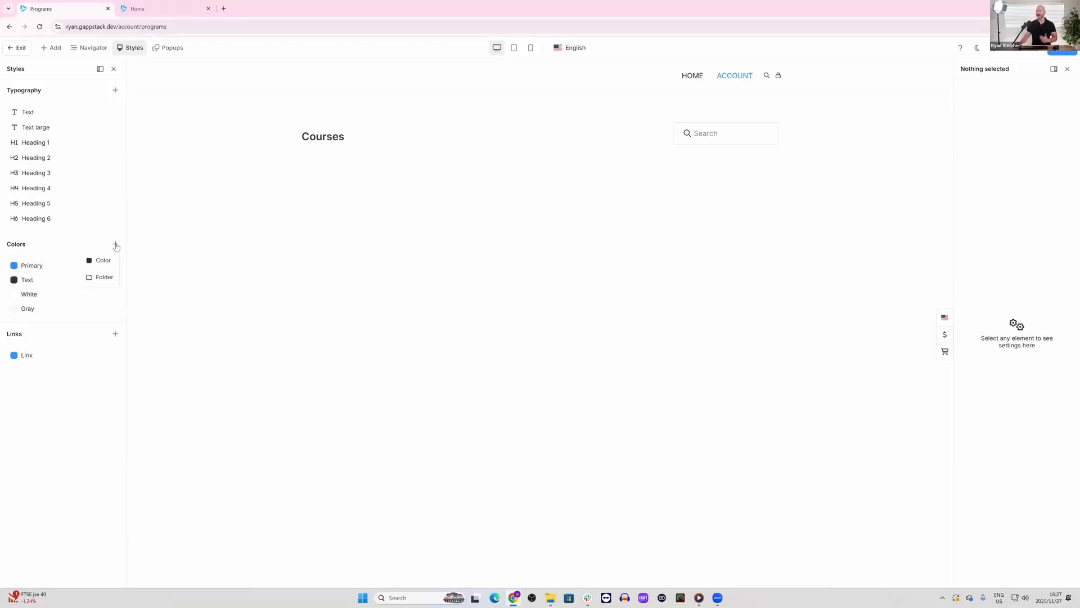
pyautogui.click(112, 266)
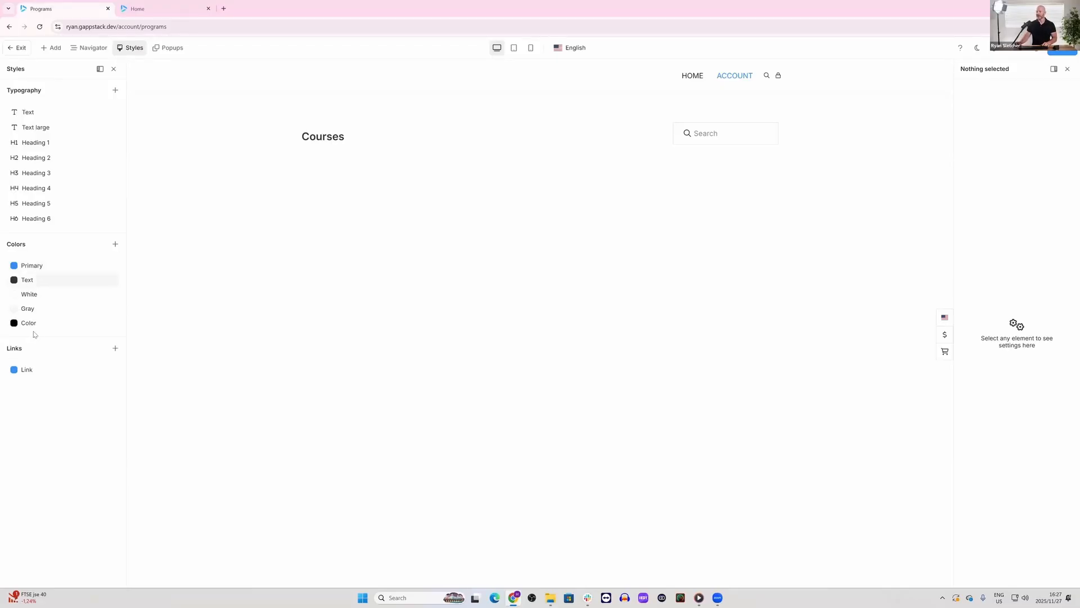
pyautogui.click(225, 341)
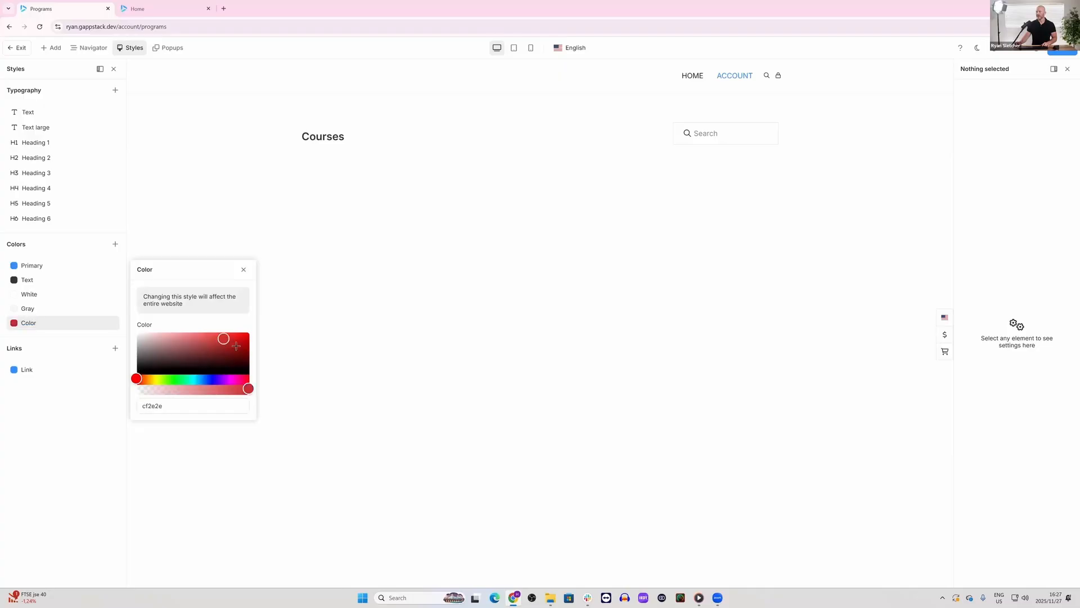
pyautogui.click(64, 334)
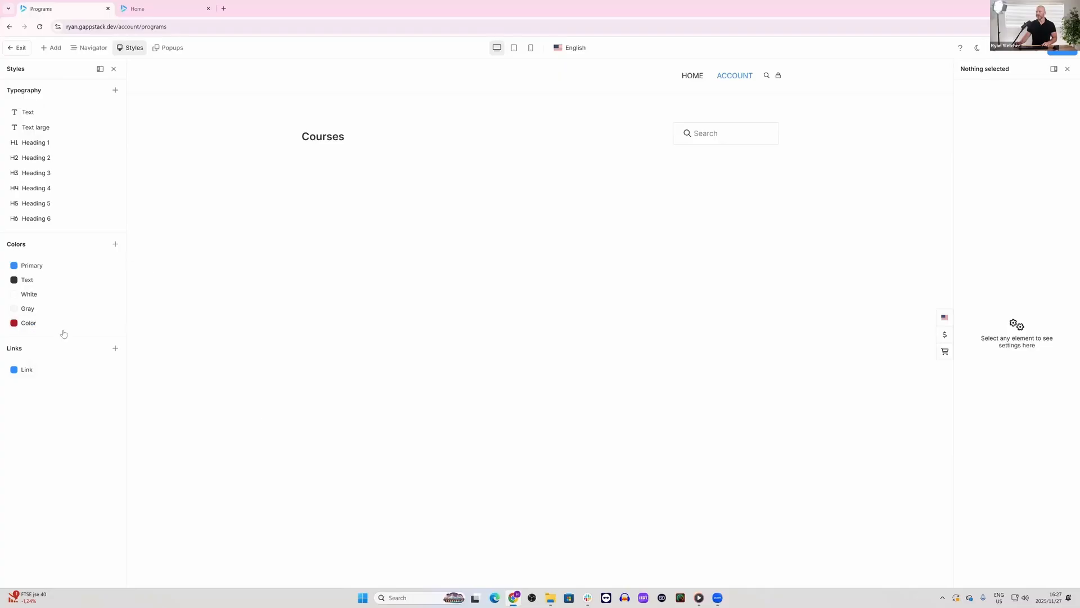
# Step: Rename the dark red color style to "Color special"
pyautogui.click(35, 323)
pyautogui.click(47, 323)
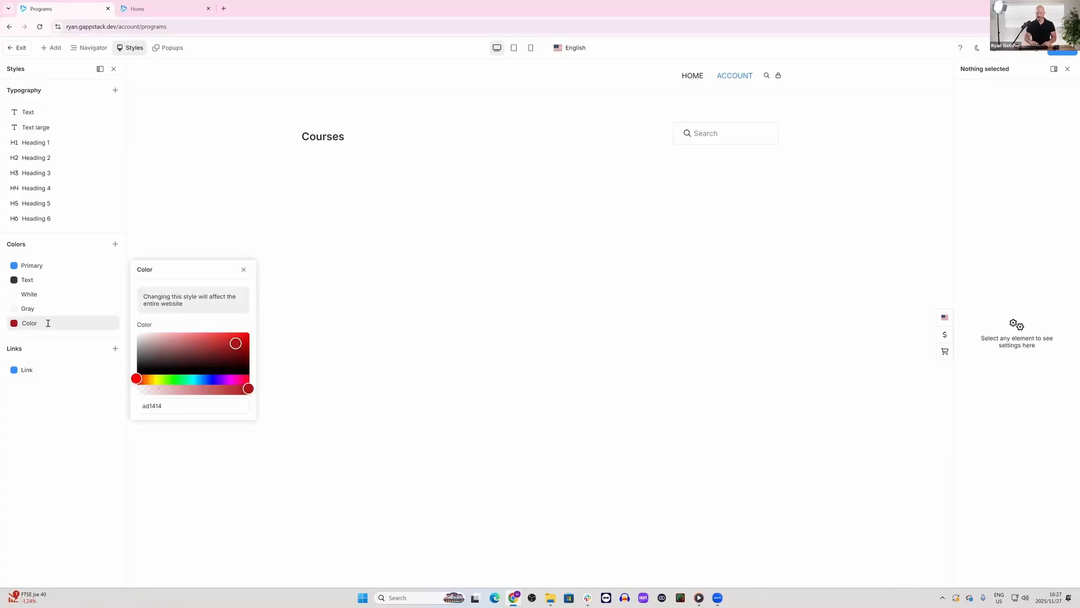
pyautogui.write('special')
pyautogui.press('Return')
# Step: Add a folder named "Text" to the website's color styles
pyautogui.click(115, 244)
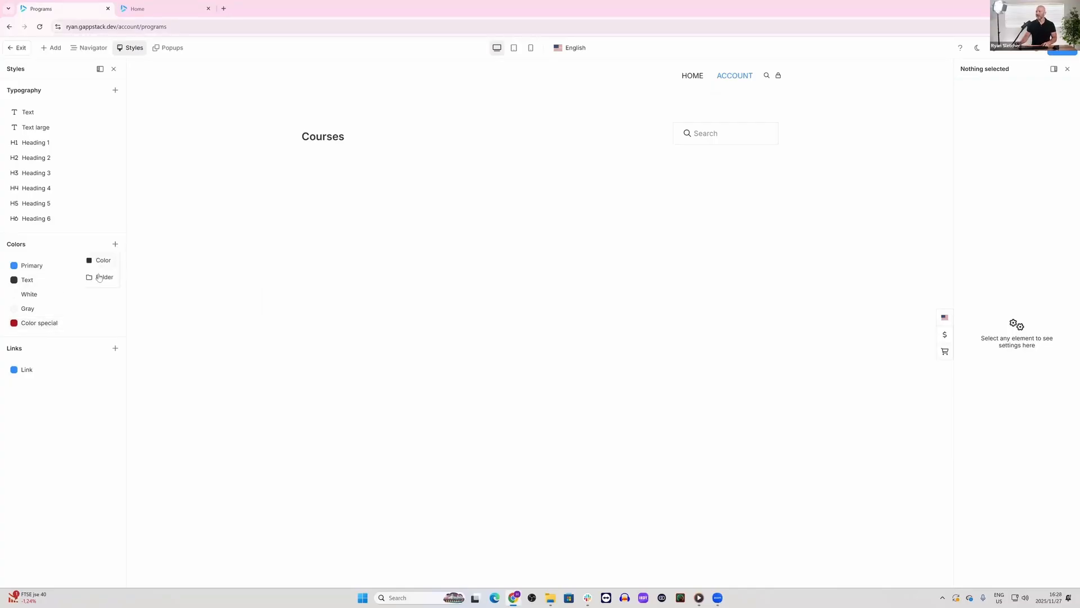
pyautogui.click(100, 279)
pyautogui.doubleClick(42, 342)
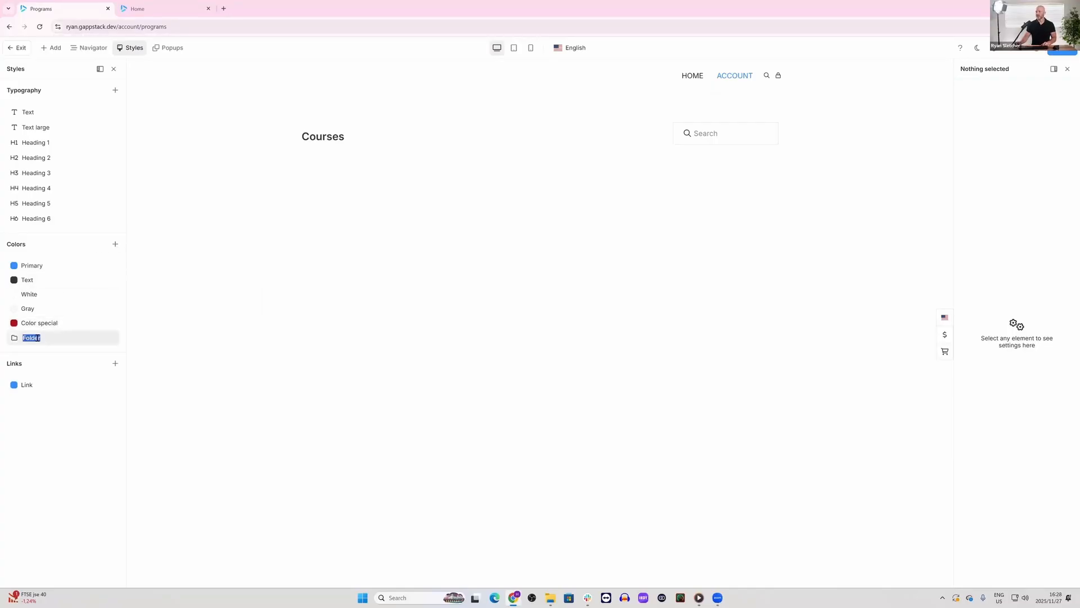
pyautogui.write('Text')
# Step: Add a black color style named "Headings" and move it into the Text color folder
pyautogui.click(115, 243)
pyautogui.click(103, 260)
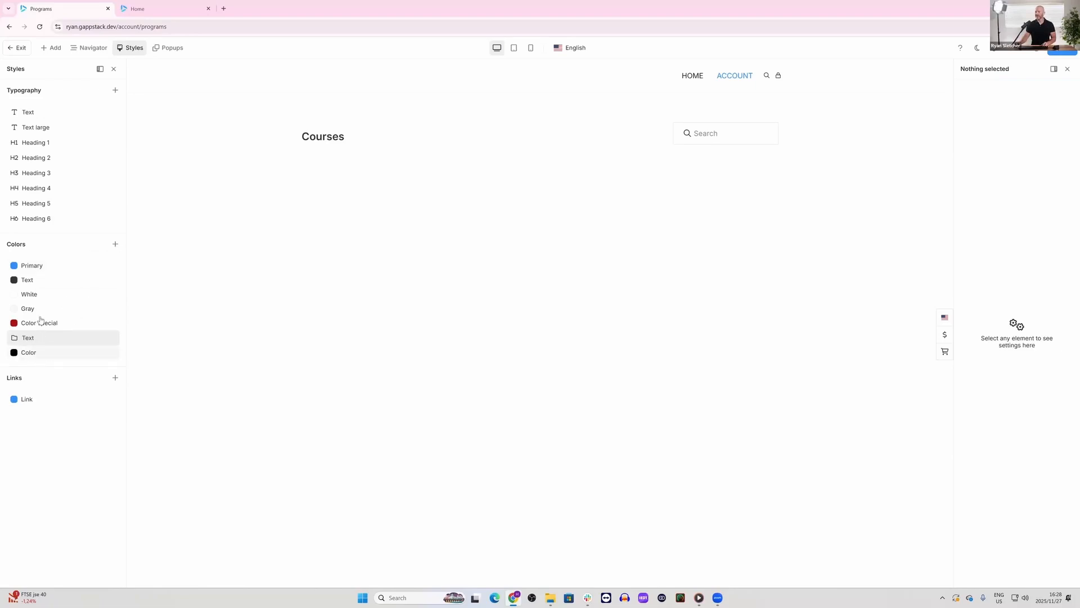
pyautogui.doubleClick(35, 350)
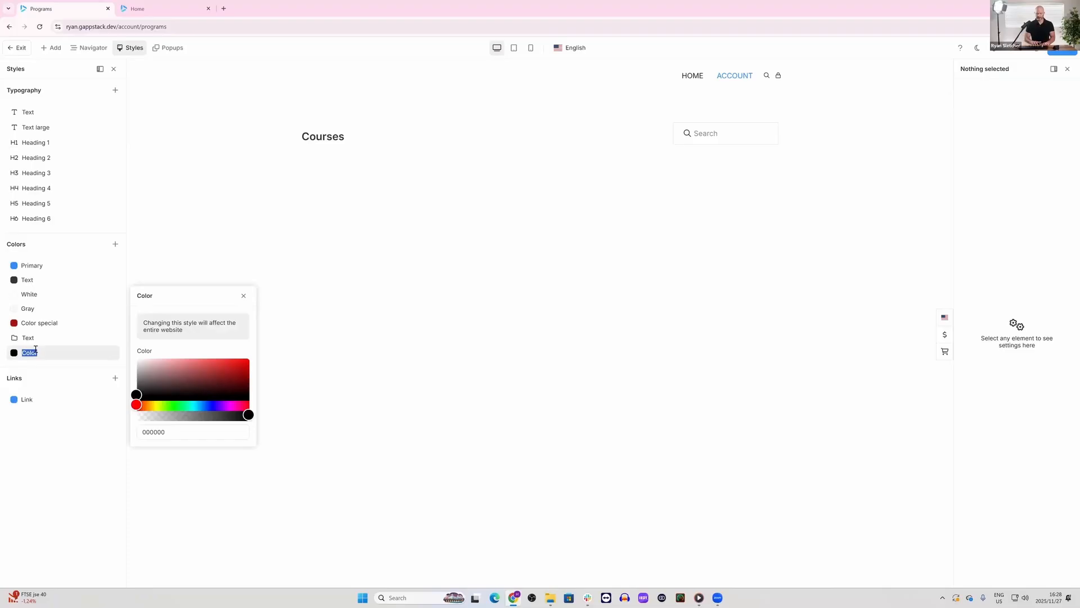
pyautogui.write('Headings')
pyautogui.press('Return')
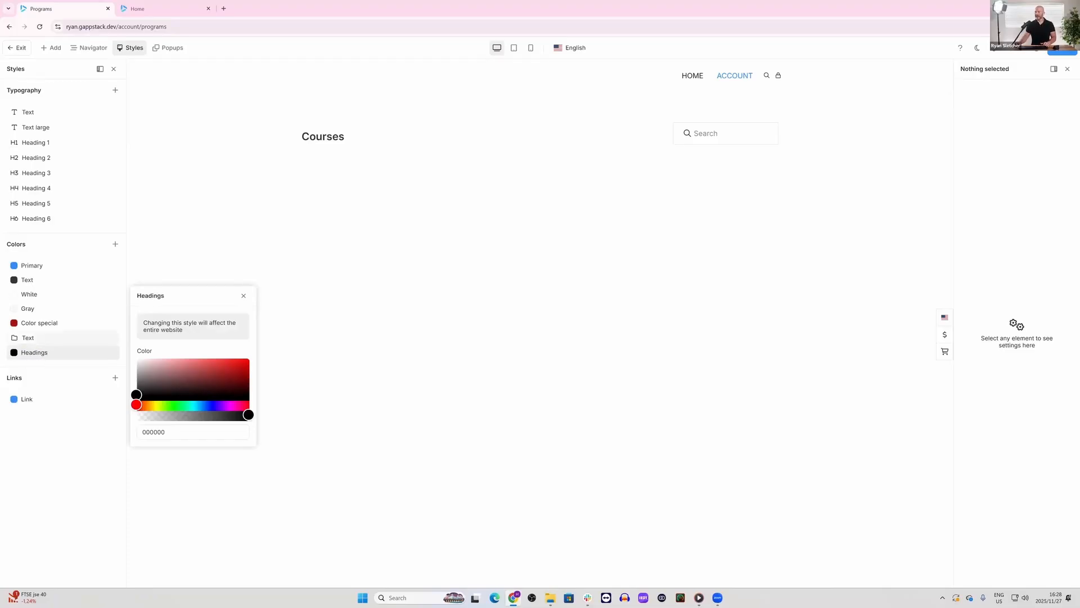
pyautogui.moveTo(40, 354); pyautogui.dragTo(61, 354)
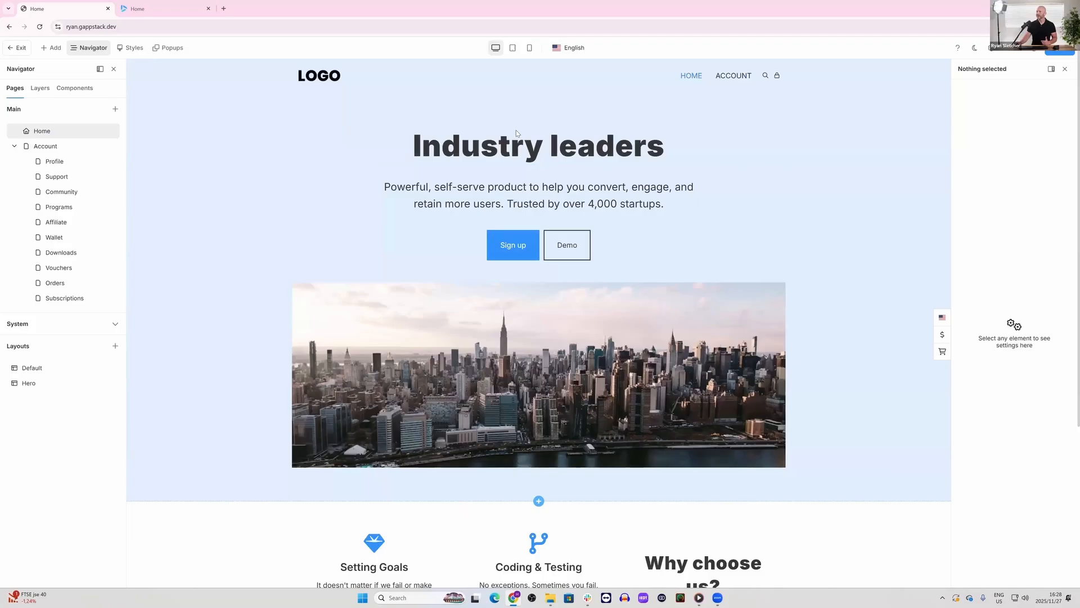
# Step: On the home page, try the White, Color special and Text color styles on the "Industry leaders" heading, ending with Primary
pyautogui.click(509, 148)
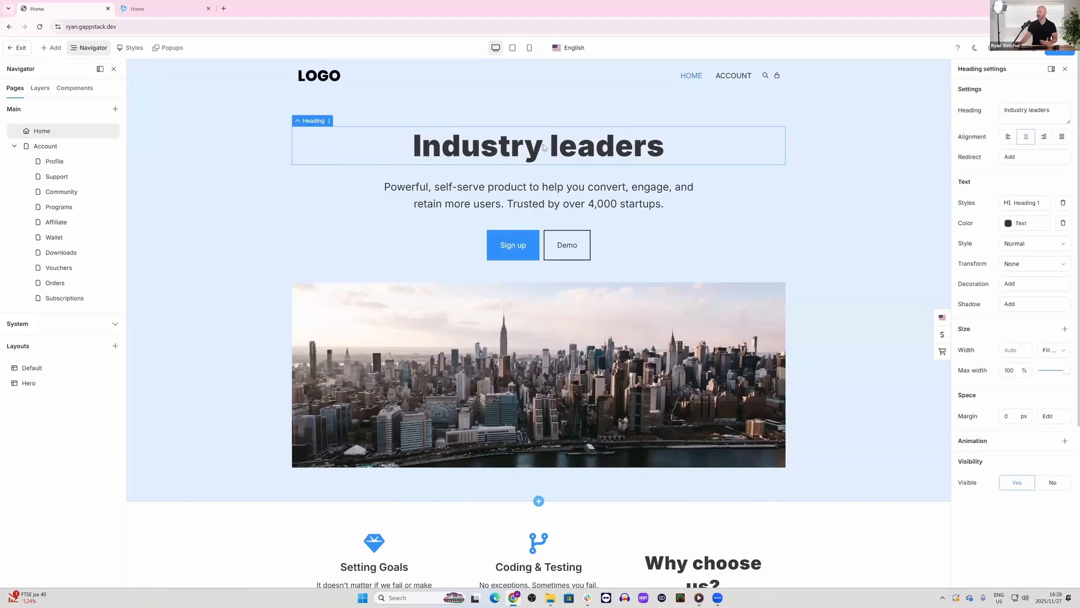
pyautogui.click(1015, 225)
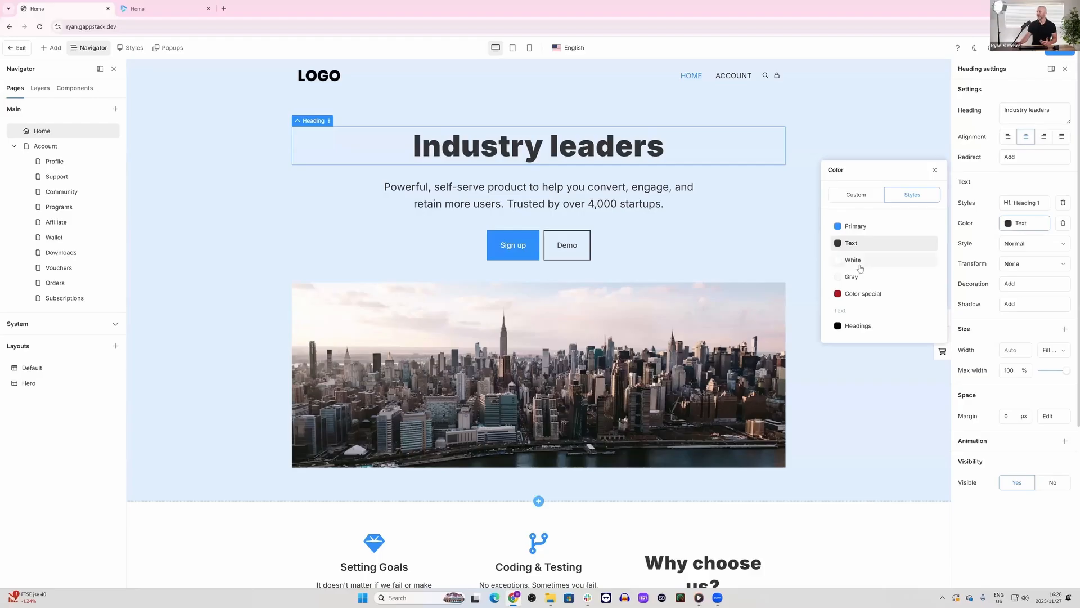
pyautogui.click(858, 262)
pyautogui.click(859, 295)
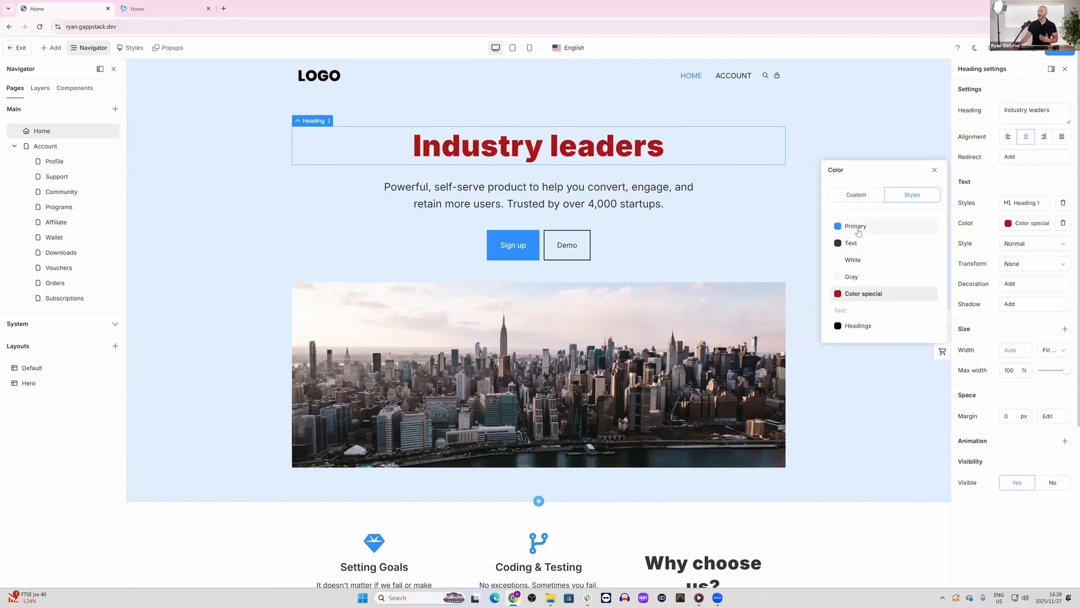
pyautogui.click(855, 226)
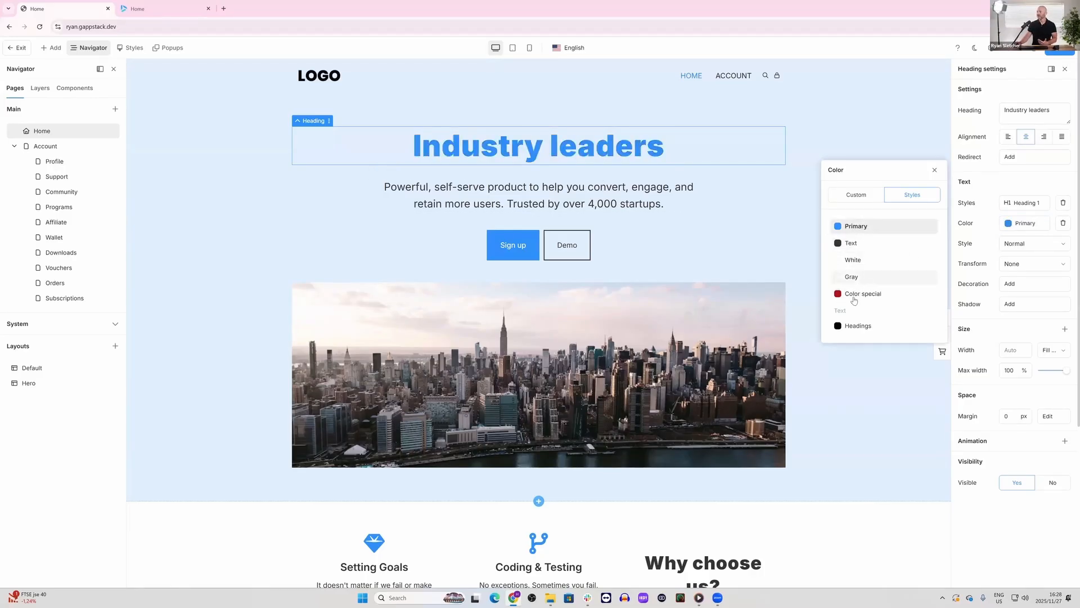
pyautogui.click(855, 295)
pyautogui.click(858, 262)
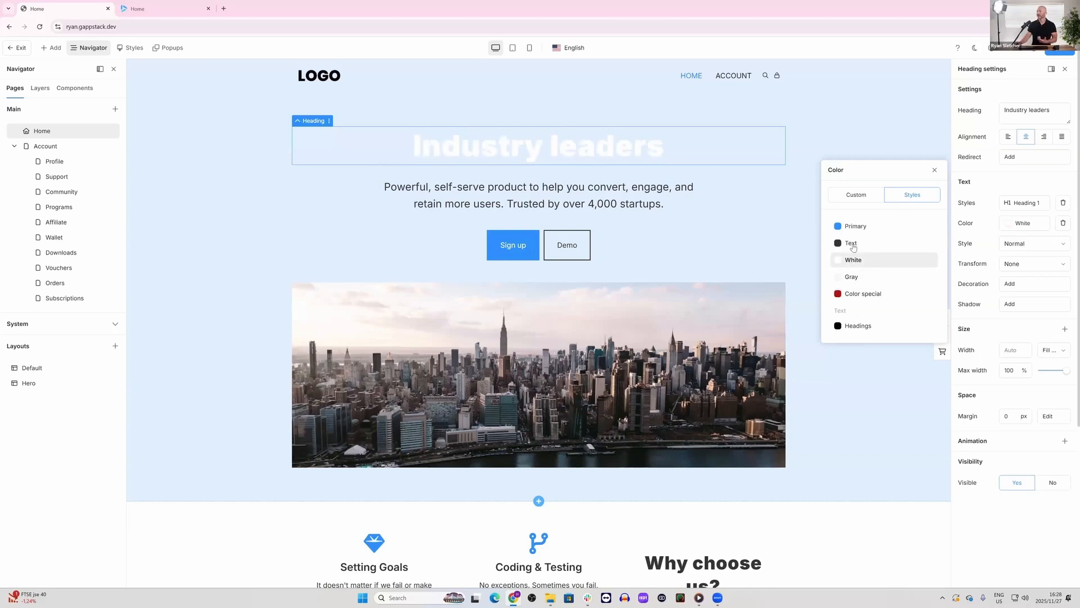
pyautogui.click(851, 246)
pyautogui.click(850, 232)
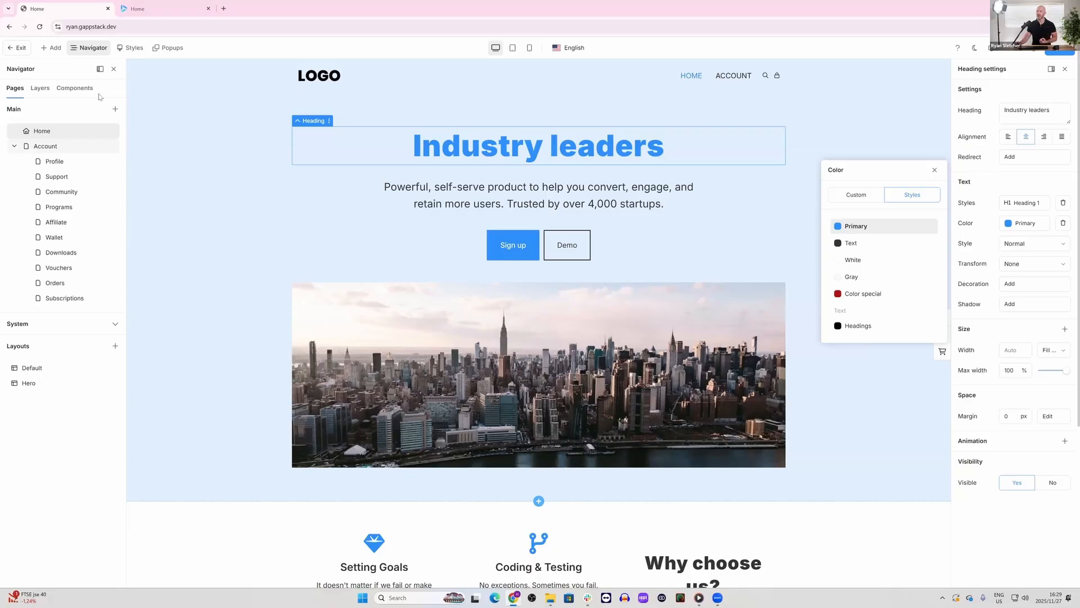
# Step: View the website page template library and close it without adding a template
pyautogui.click(53, 47)
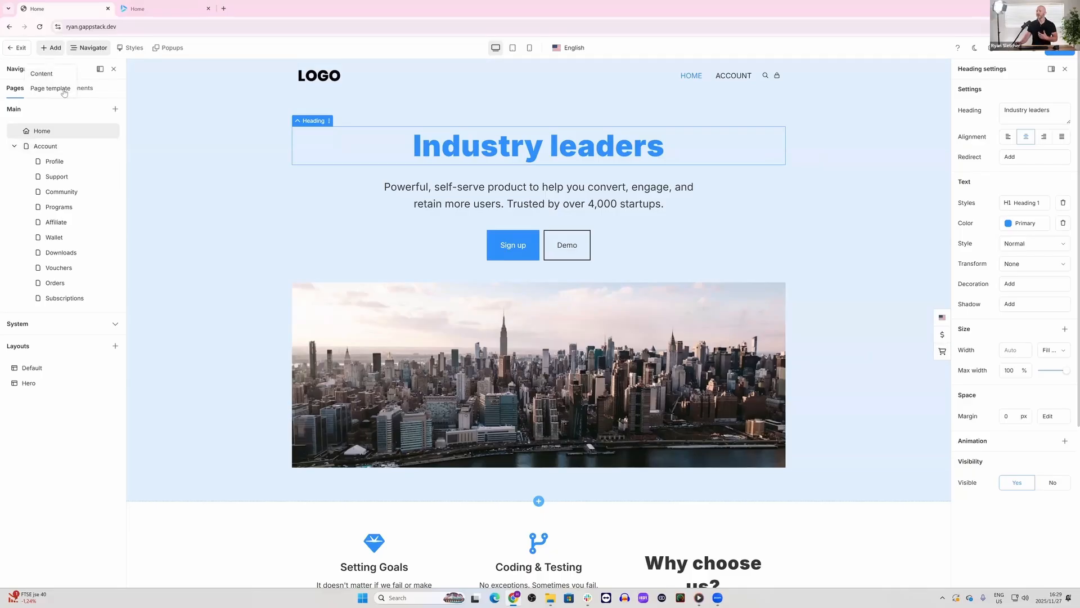
pyautogui.click(62, 90)
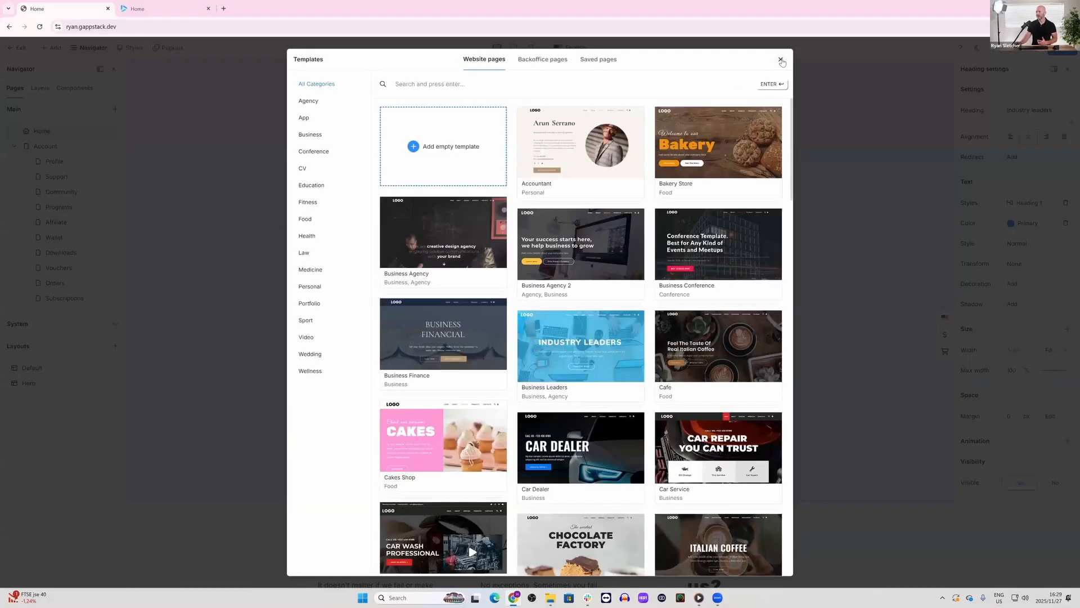
pyautogui.click(779, 60)
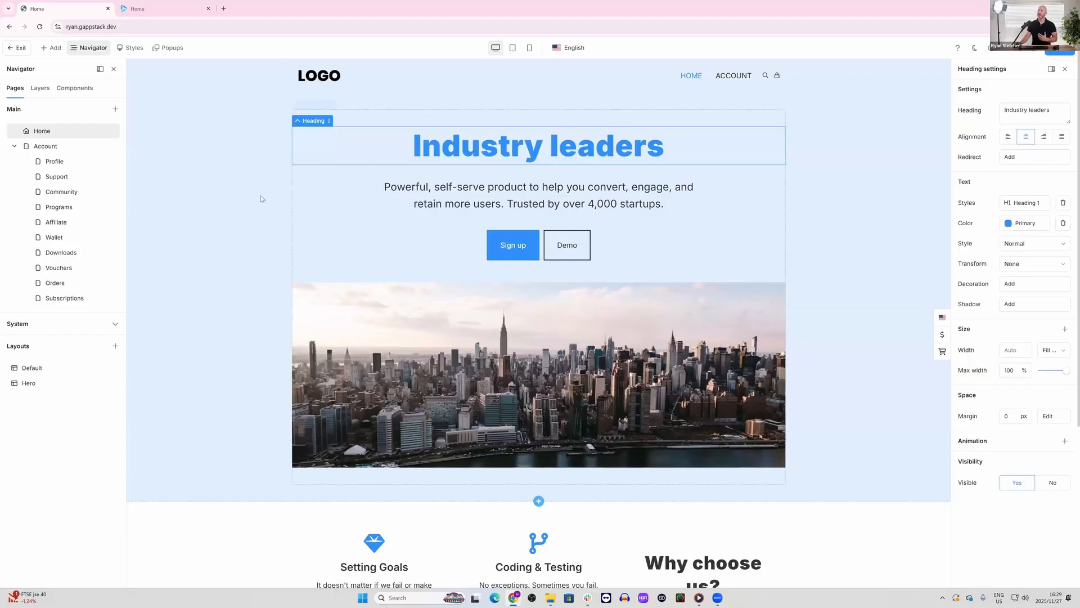
# Step: Review the site's styles alongside the typography and color style choices available for the "Industry leaders" heading
pyautogui.click(123, 48)
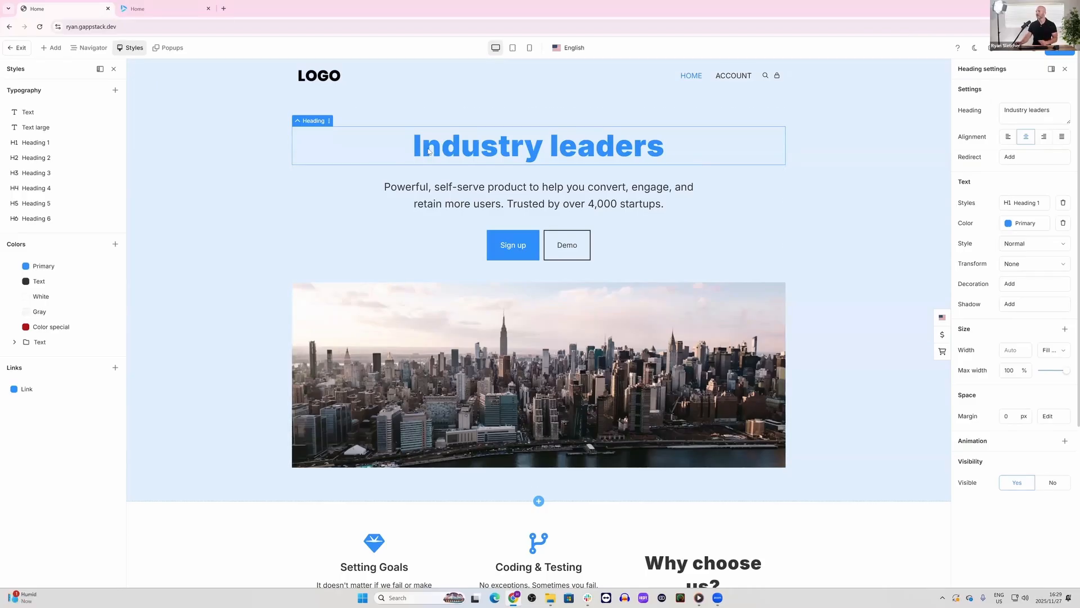
pyautogui.scroll(-4, 569, 333)
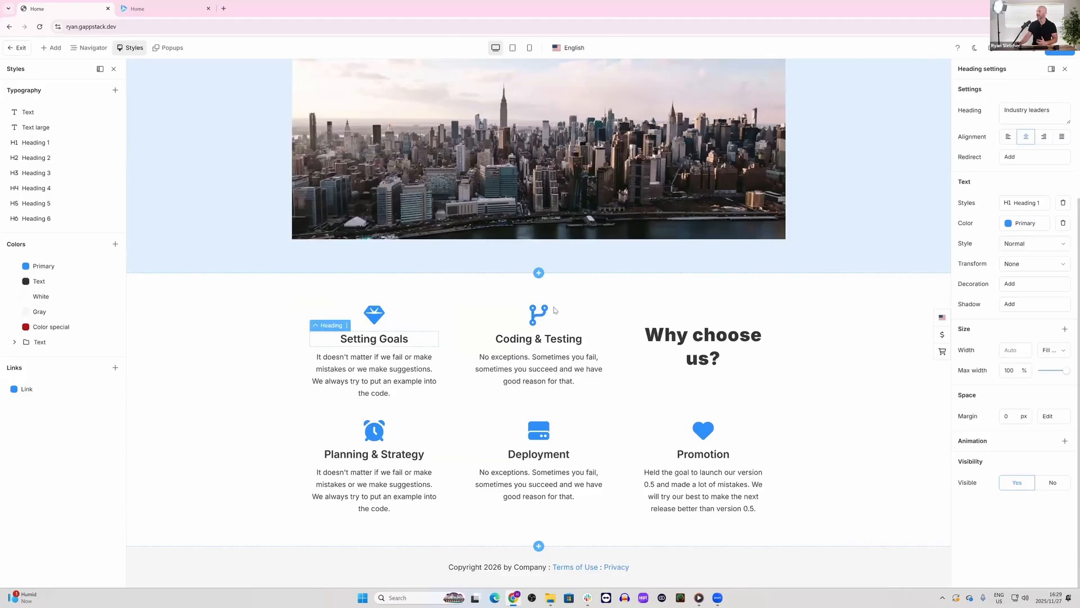
pyautogui.click(1025, 203)
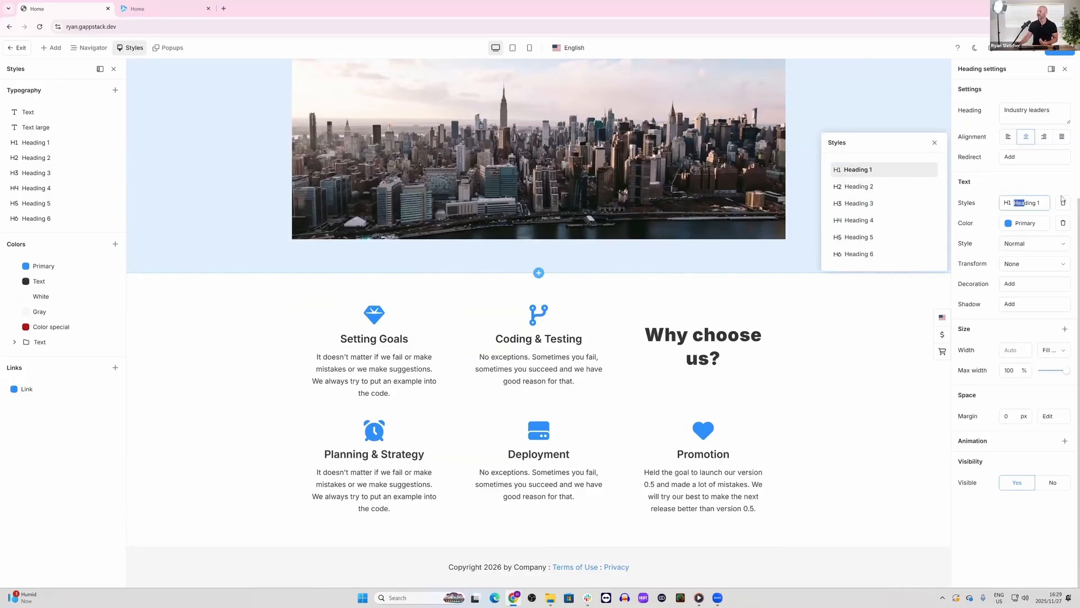
pyautogui.click(1032, 229)
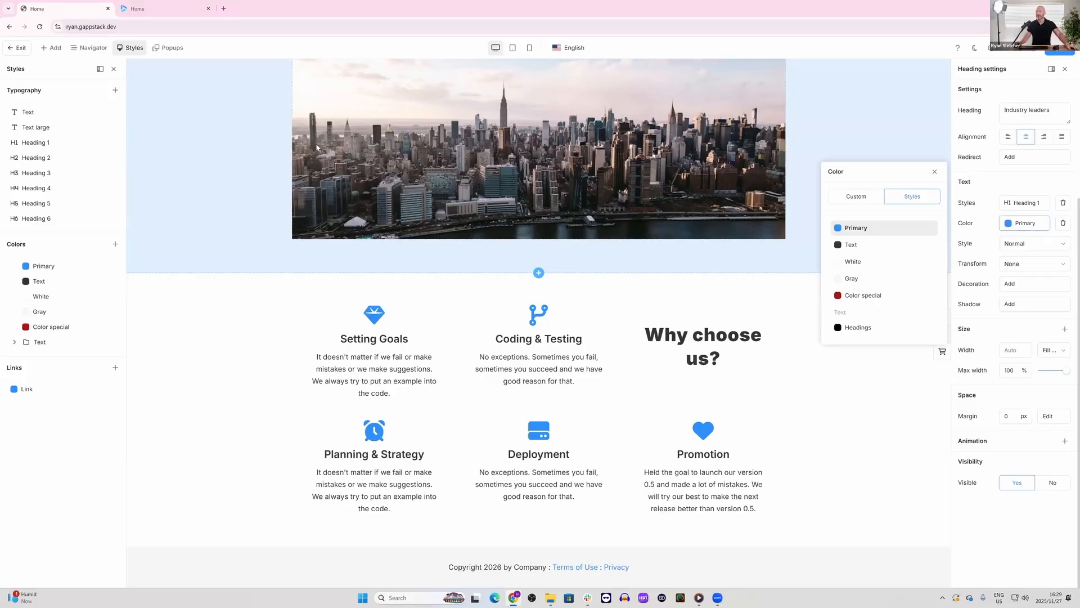
# Step: Leave the website editor and open the Opt-in page of the "Navigation demo" funnel for editing
pyautogui.click(24, 55)
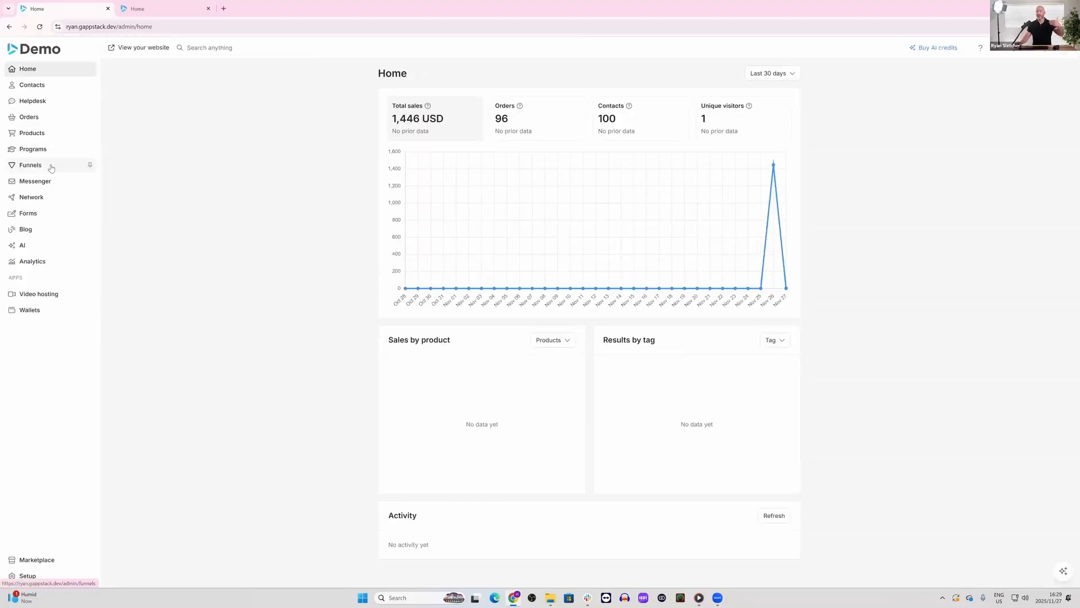
pyautogui.click(50, 168)
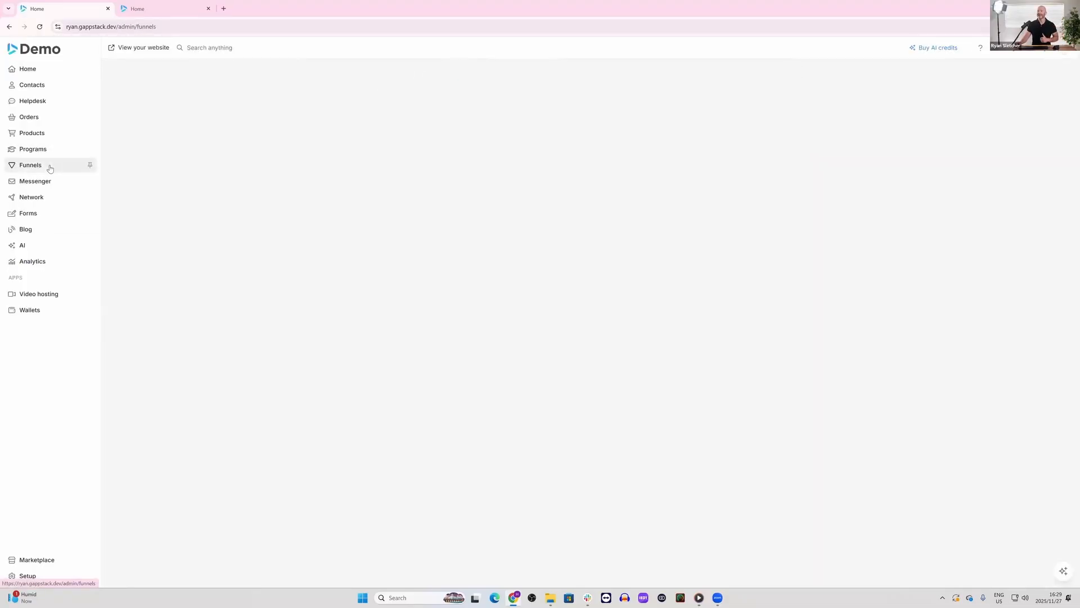
pyautogui.click(152, 125)
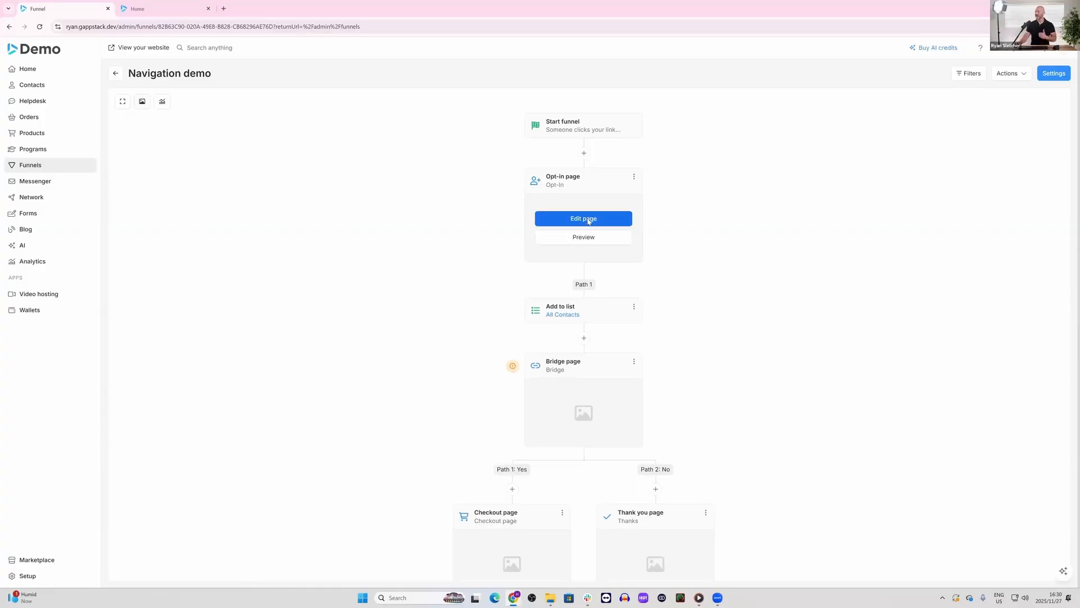
pyautogui.click(585, 219)
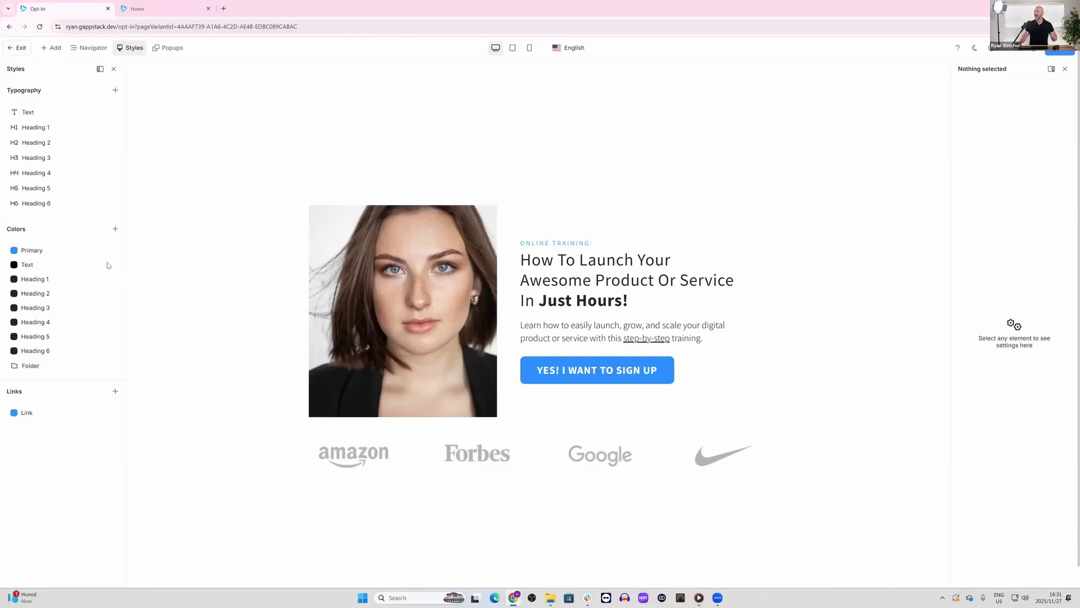
# Step: Switch to the funnel's Bridge page and add a "w" to the end of its main heading
pyautogui.click(89, 47)
pyautogui.click(65, 148)
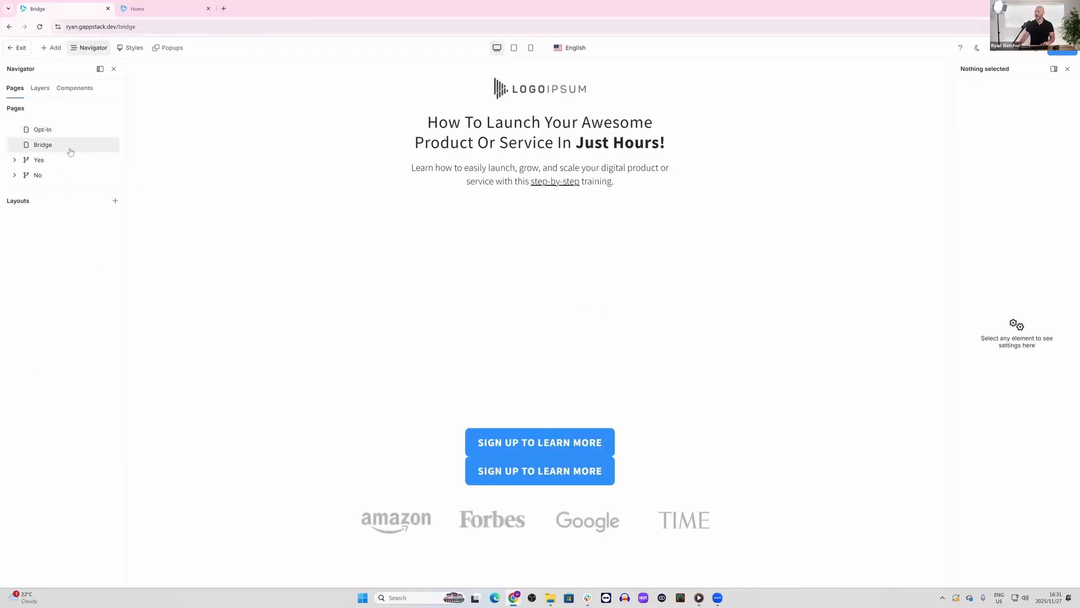
pyautogui.click(666, 144)
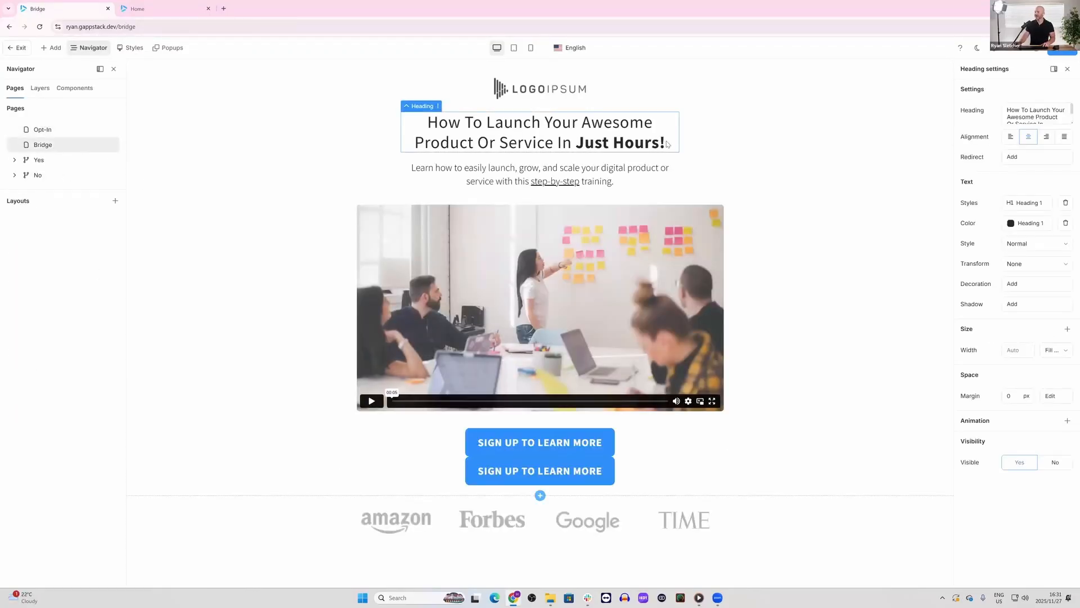
pyautogui.write('w')
# Step: Return to the Opt-In page and add a "w" to the end of the description below its heading
pyautogui.click(57, 131)
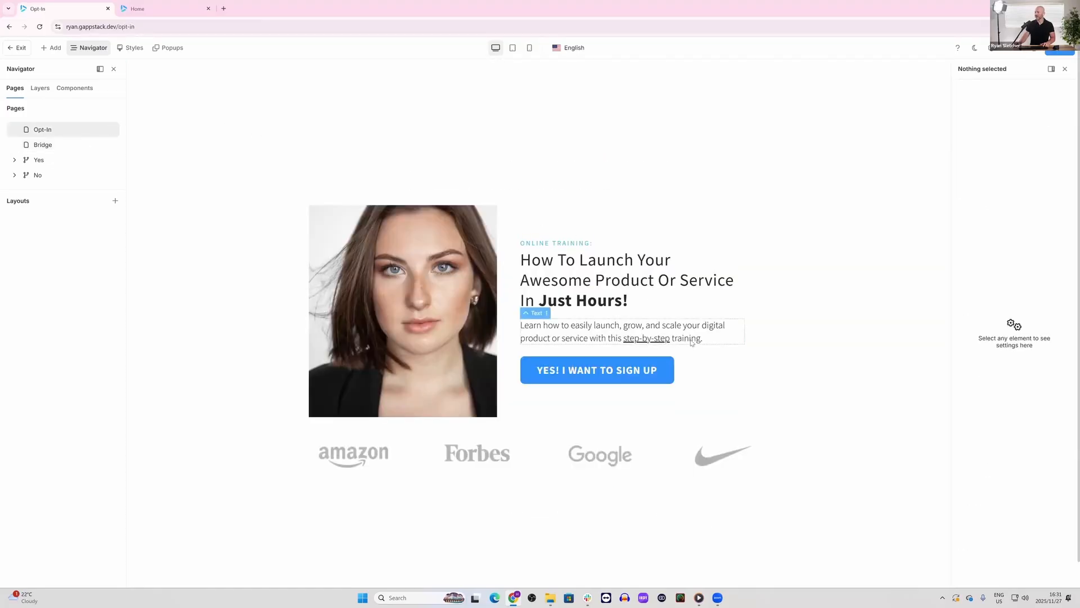
pyautogui.click(717, 339)
pyautogui.write('w')
pyautogui.click(782, 341)
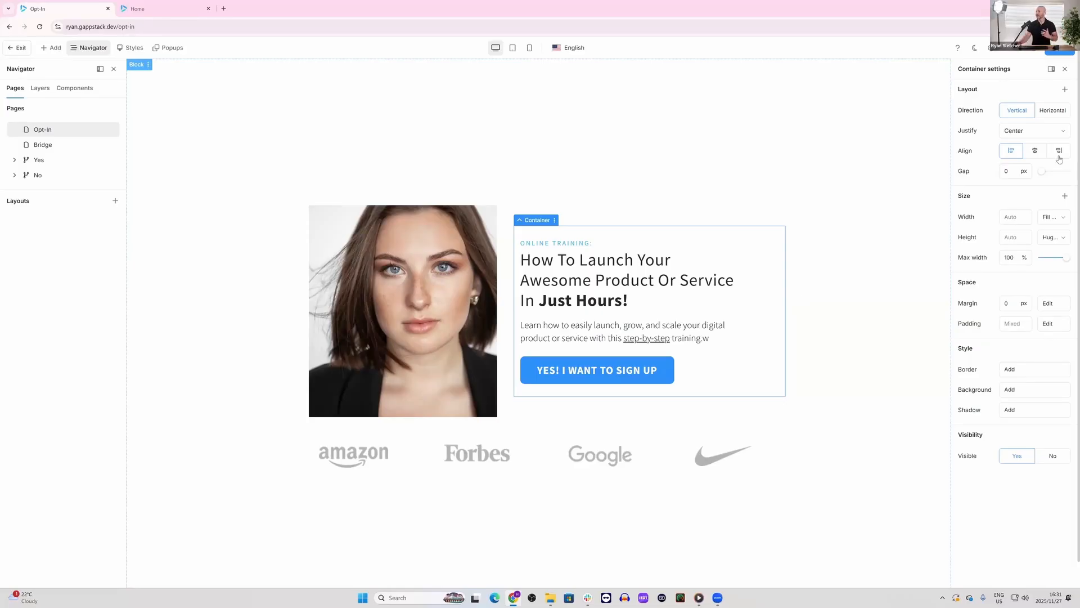
# Step: Publish the pending changes to the styles and the Bridge, Checkout and Opt-In pages
pyautogui.click(1070, 52)
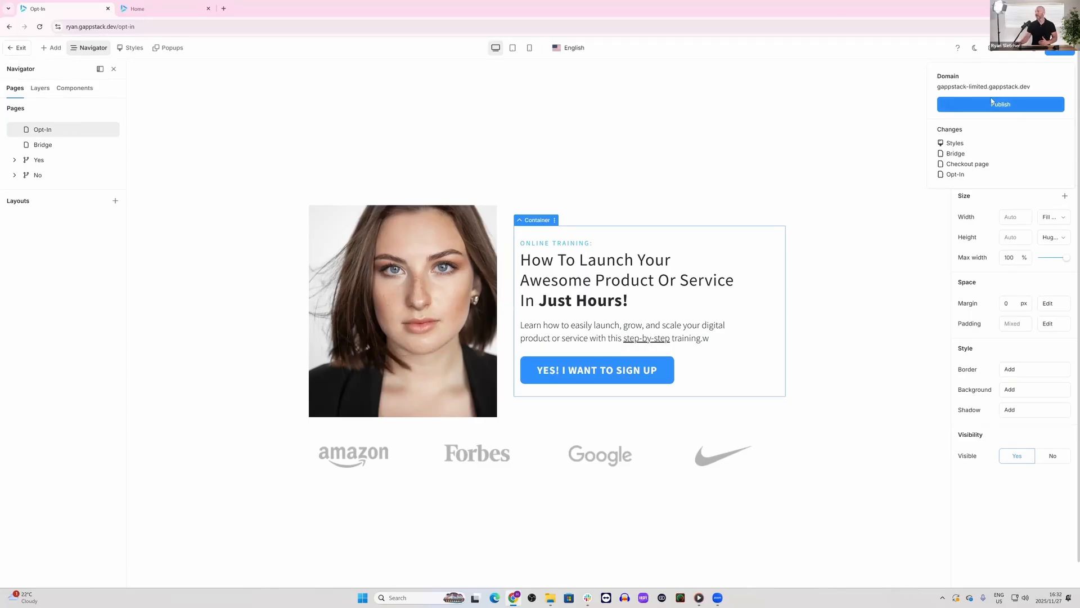
pyautogui.click(1016, 105)
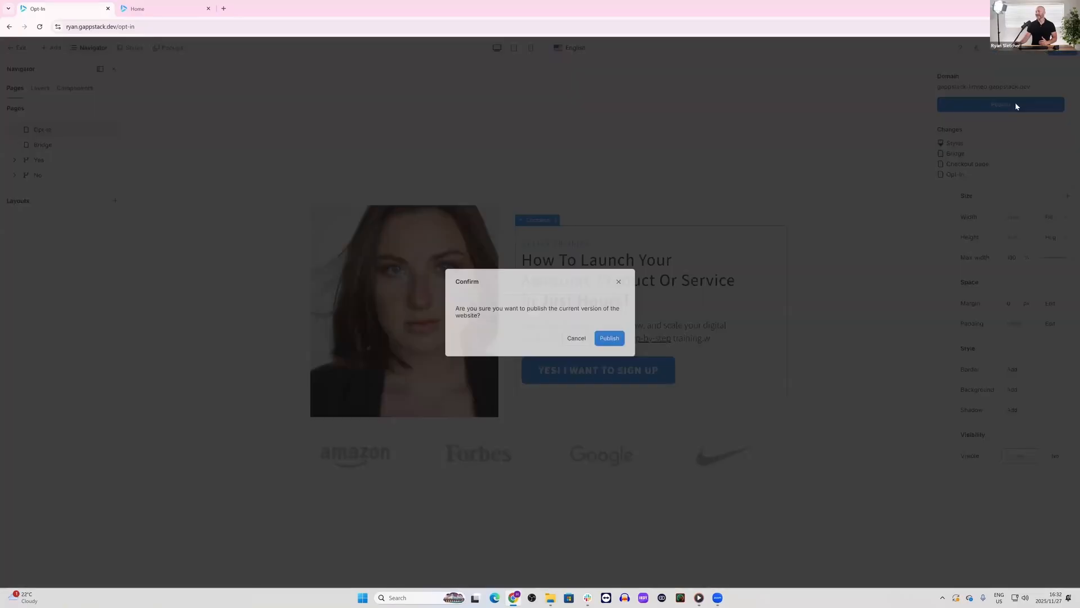
pyautogui.click(617, 339)
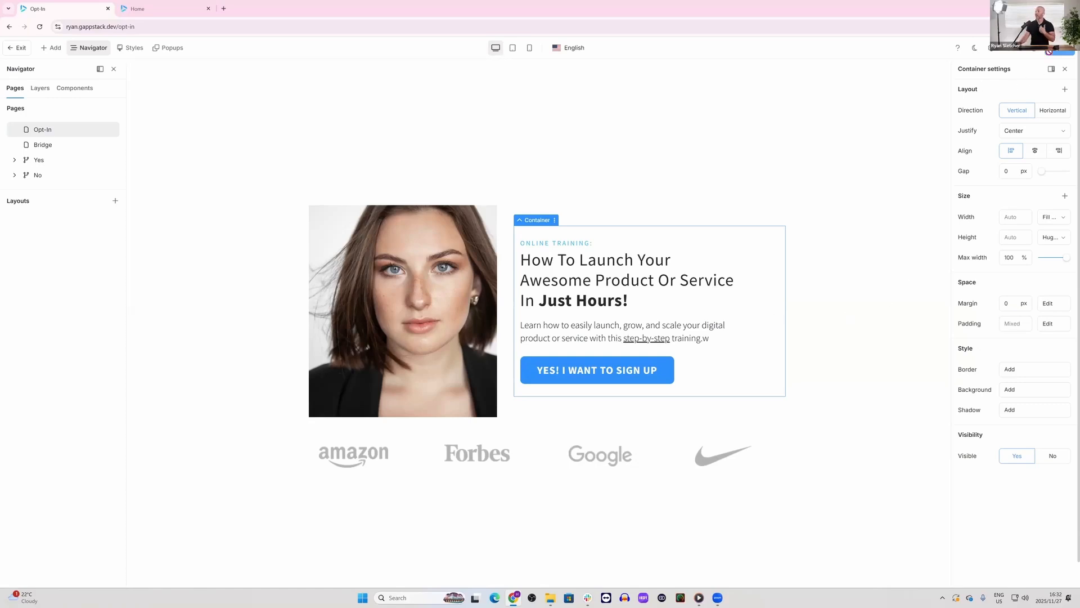
# Step: Leave the funnel editor, reopen the website's home page in the editor and view its list of components
pyautogui.click(21, 47)
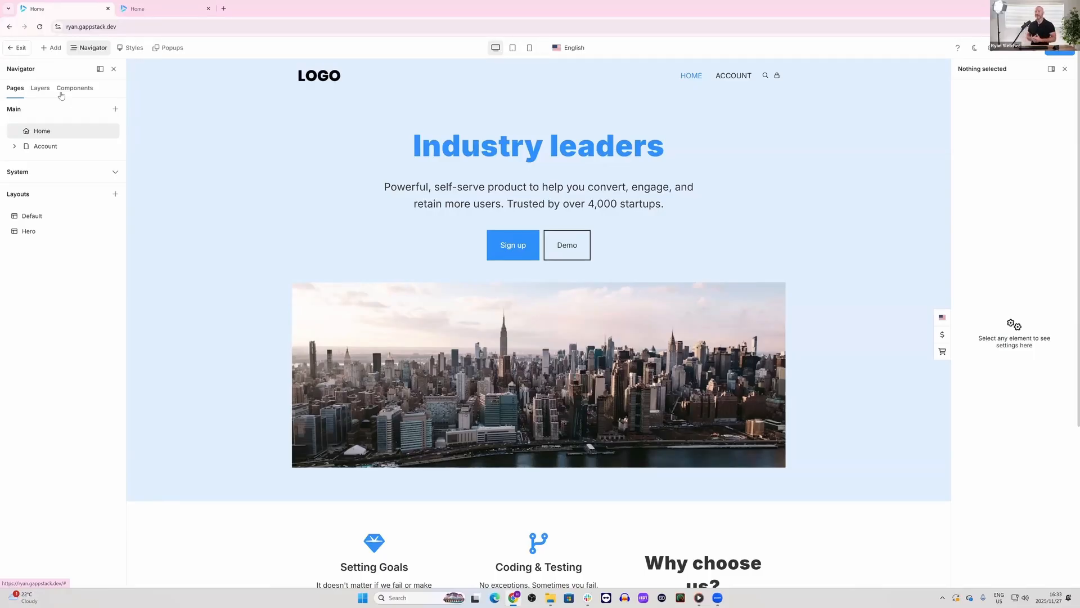
pyautogui.click(62, 95)
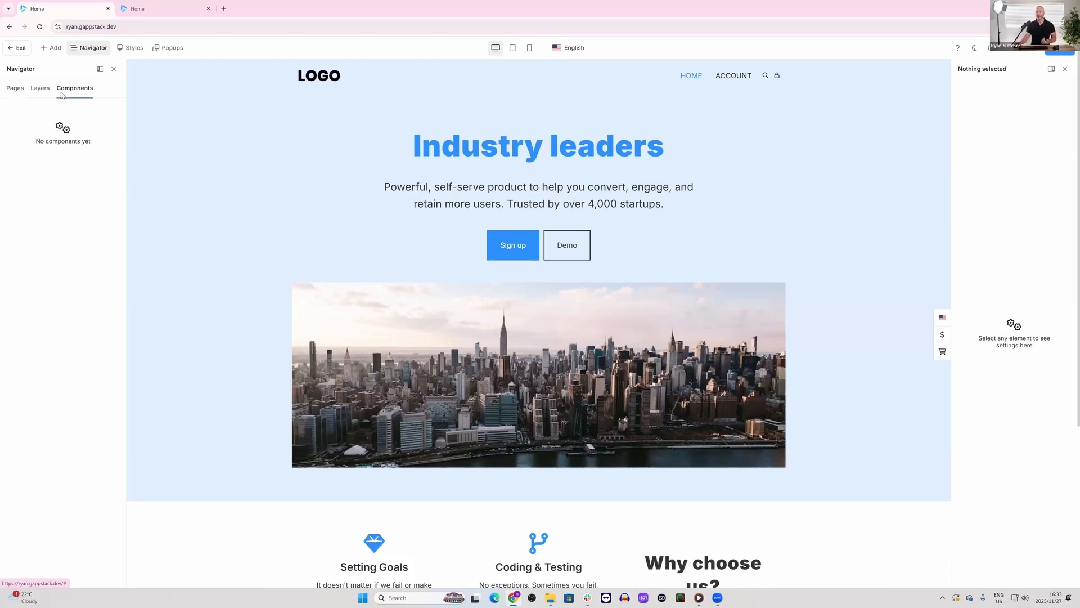
pyautogui.click(18, 93)
pyautogui.click(75, 91)
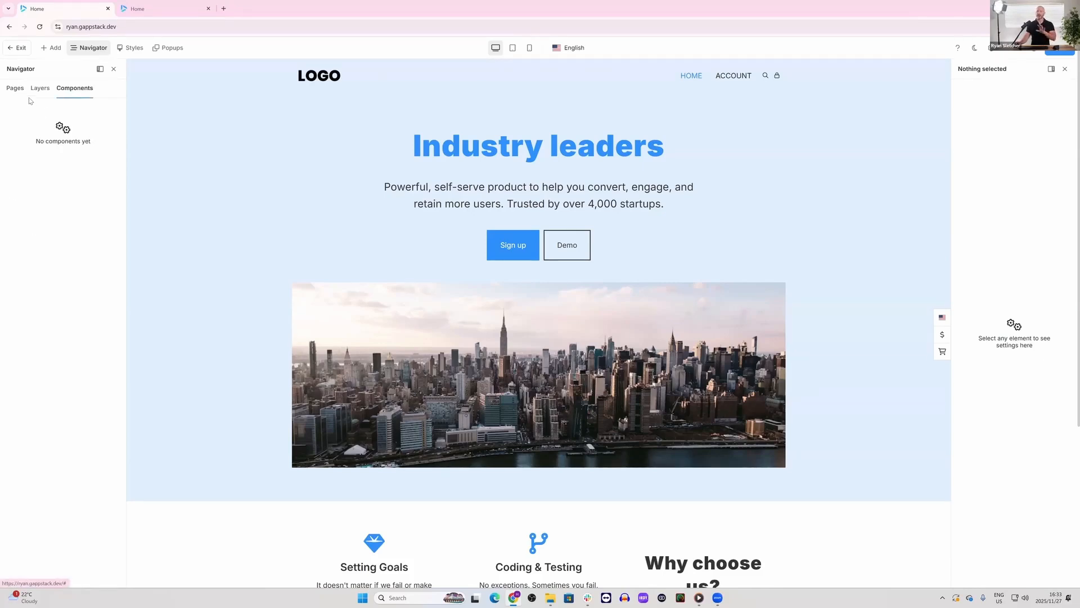